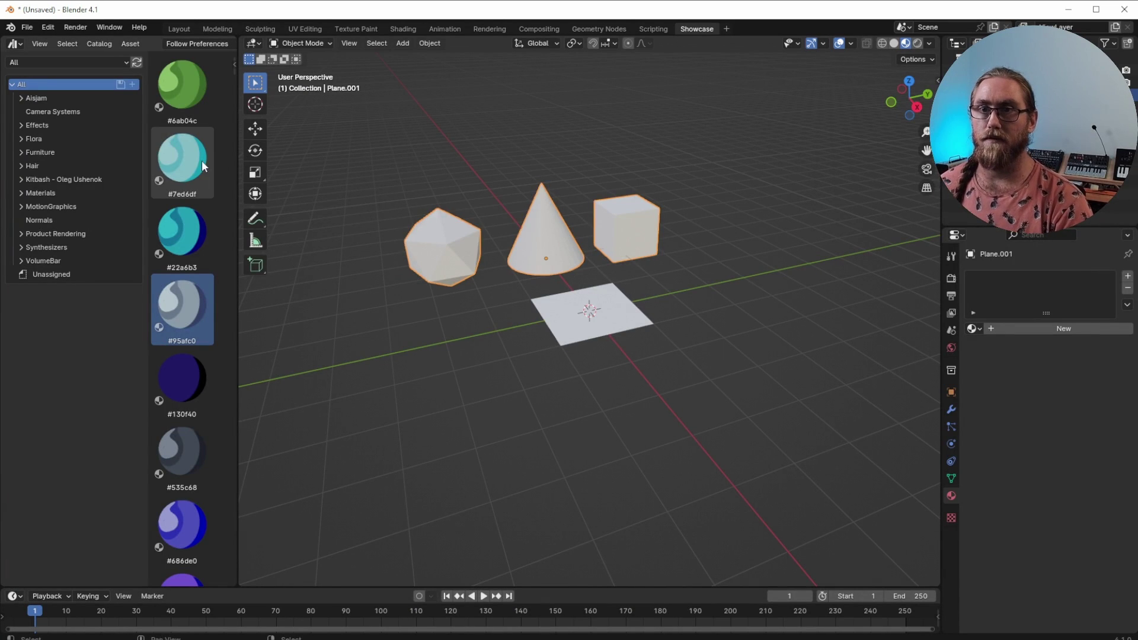
Drag #7ed6df onto the icosphere, #22a6b3 onto the cone and #95afc0 onto the cube
{"action": "left_click_drag", "start_coordinate": [202, 167], "coordinate": [444, 243]}
{"action": "left_click_drag", "start_coordinate": [186, 222], "coordinate": [545, 237]}
{"action": "left_click_drag", "start_coordinate": [189, 295], "coordinate": [642, 230]}
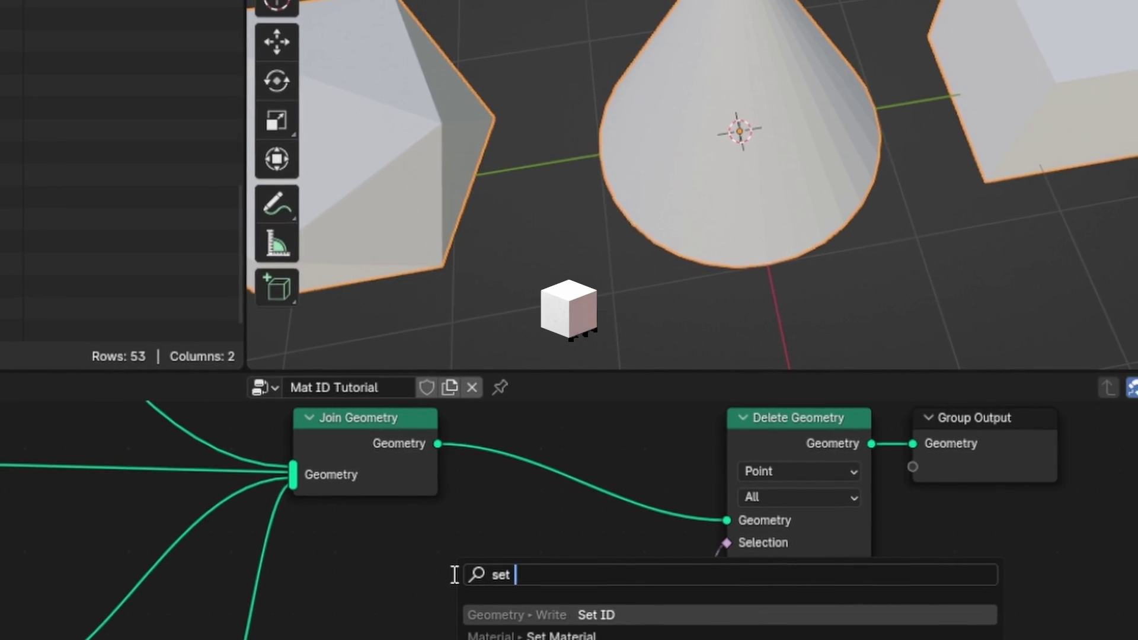
Search 'mat' and place a Set Material Index node
{"action": "type", "text": "mat"}
{"action": "key", "text": "Down"}
{"action": "key", "text": "Return"}
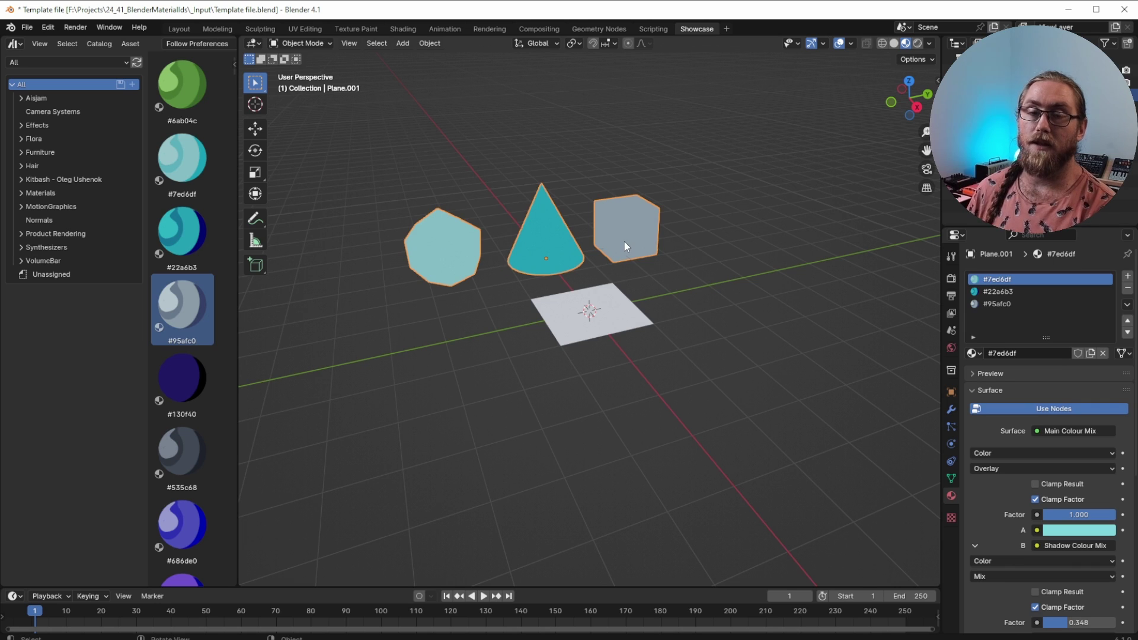
Select the plane and assign the Mat ID Tutorial node group to its GeometryNodes modifier
{"action": "left_click", "coordinate": [616, 300]}
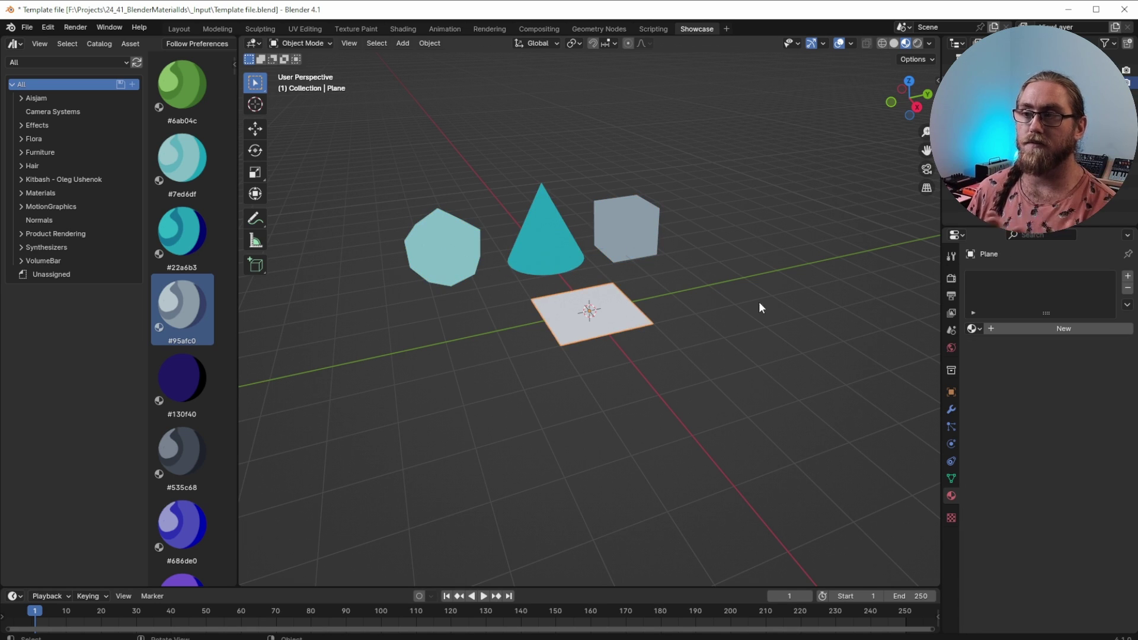
{"action": "left_click", "coordinate": [948, 411]}
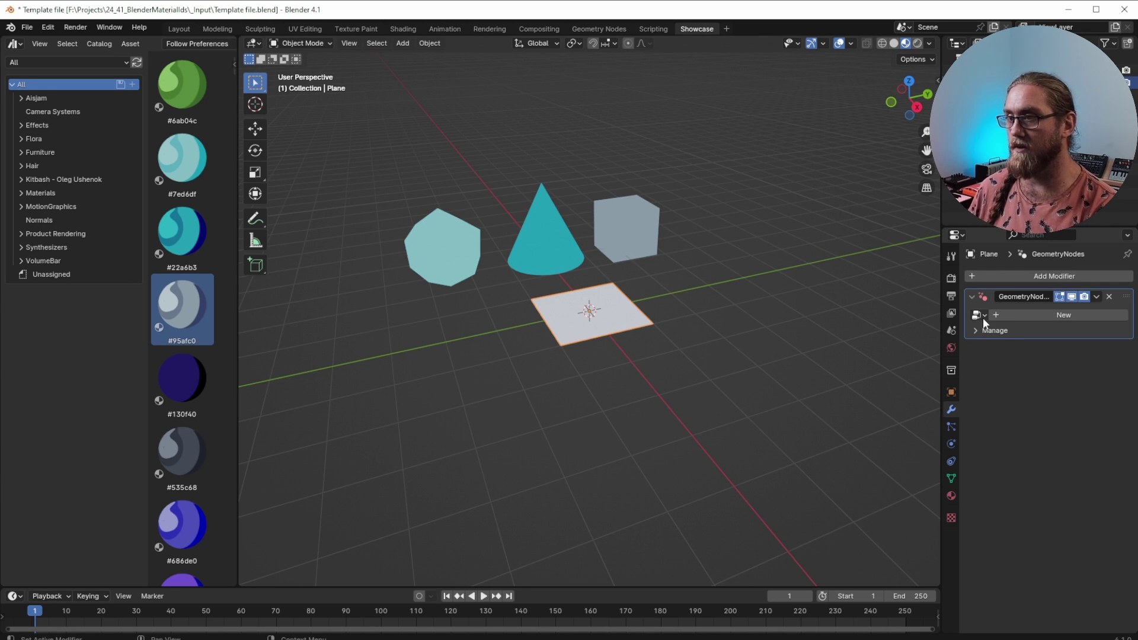
{"action": "left_click", "coordinate": [747, 384]}
{"action": "key", "text": "shift+a"}
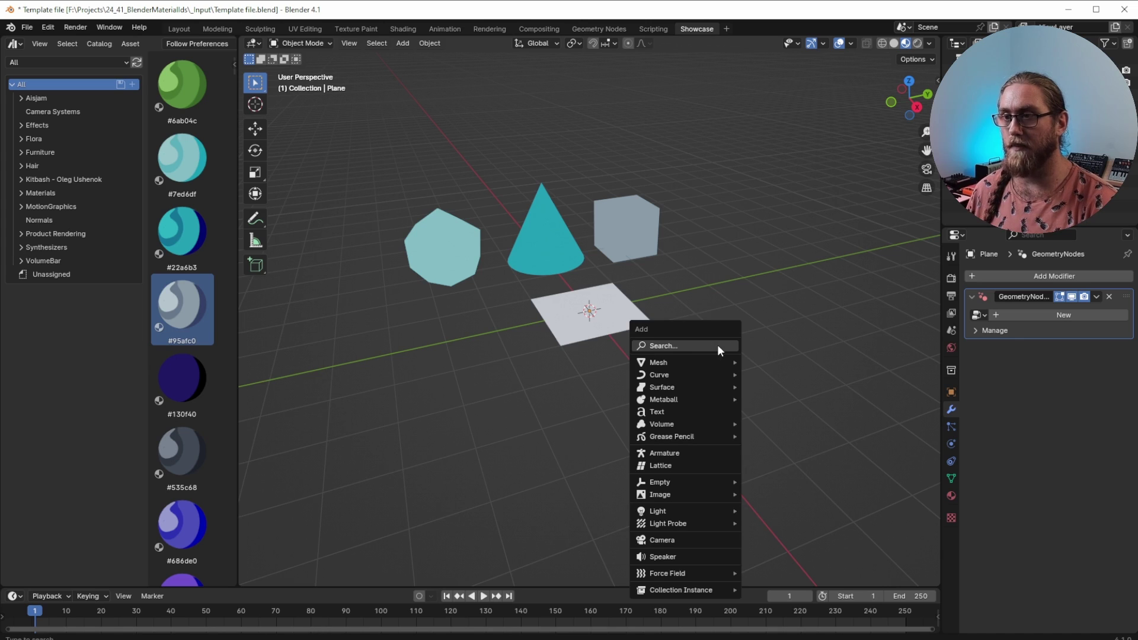
{"action": "left_click", "coordinate": [978, 314]}
{"action": "left_click", "coordinate": [891, 334]}
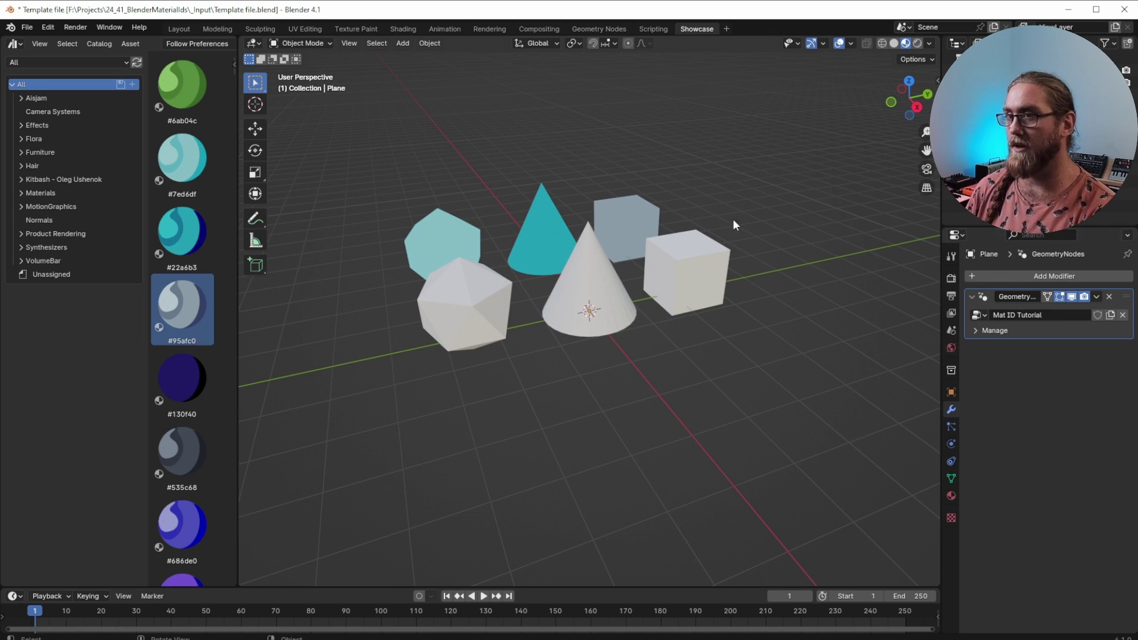
Select all generated shapes and shift the Group Input node left and down in Geometry Nodes
{"action": "key", "text": "a"}
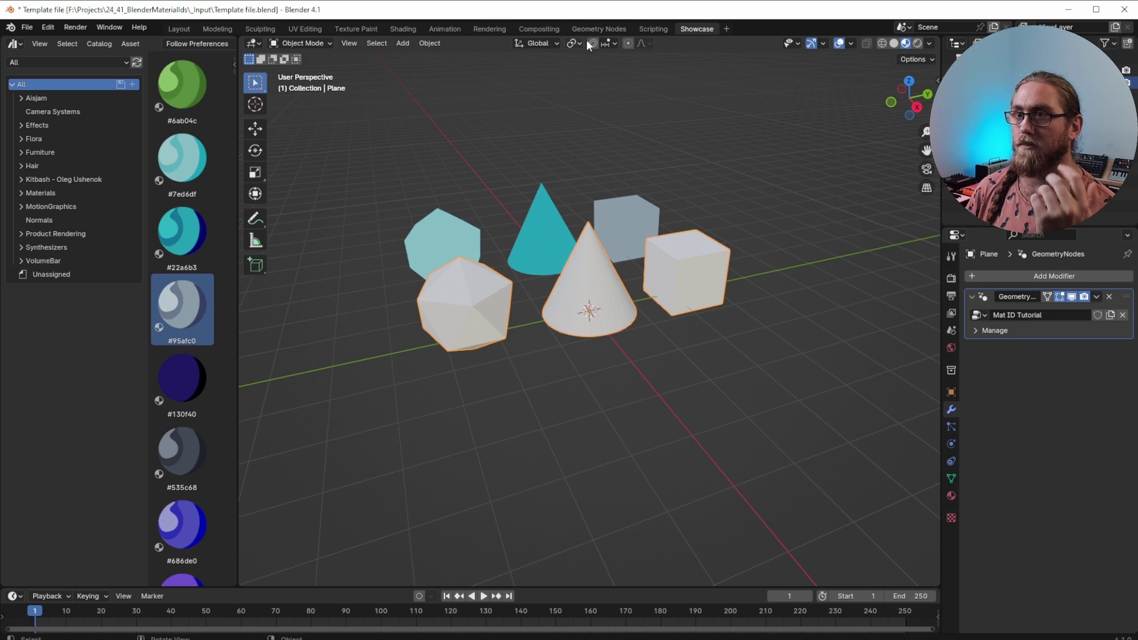
{"action": "left_click", "coordinate": [588, 28]}
{"action": "scroll", "coordinate": [635, 433], "scroll_direction": "down", "scroll_amount": 3}
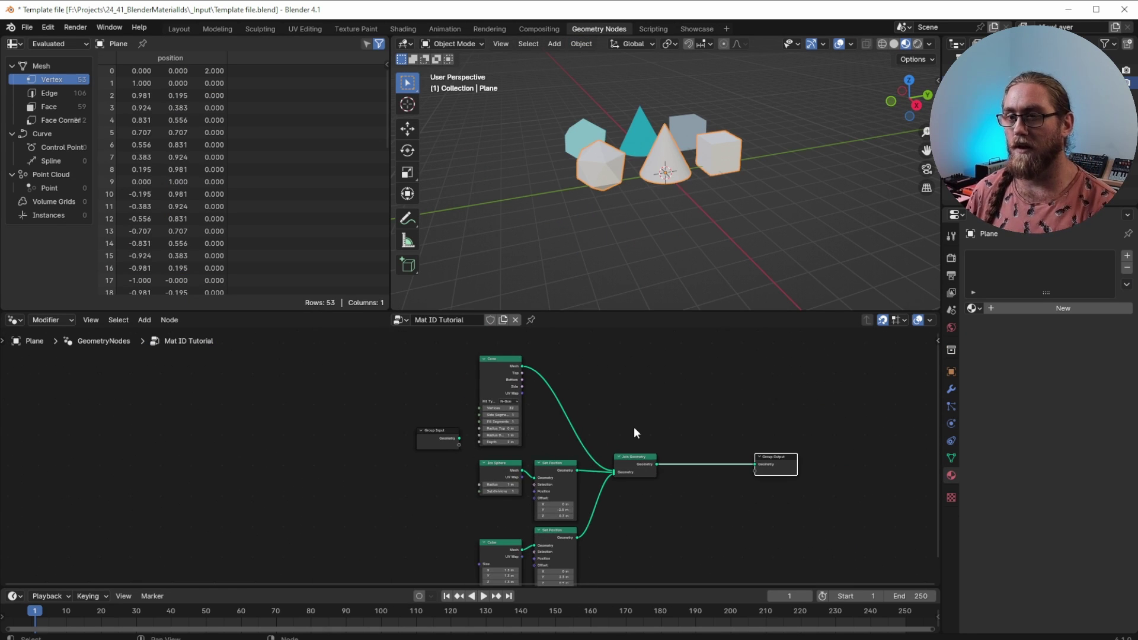
{"action": "scroll", "coordinate": [543, 407], "scroll_direction": "up", "scroll_amount": 3}
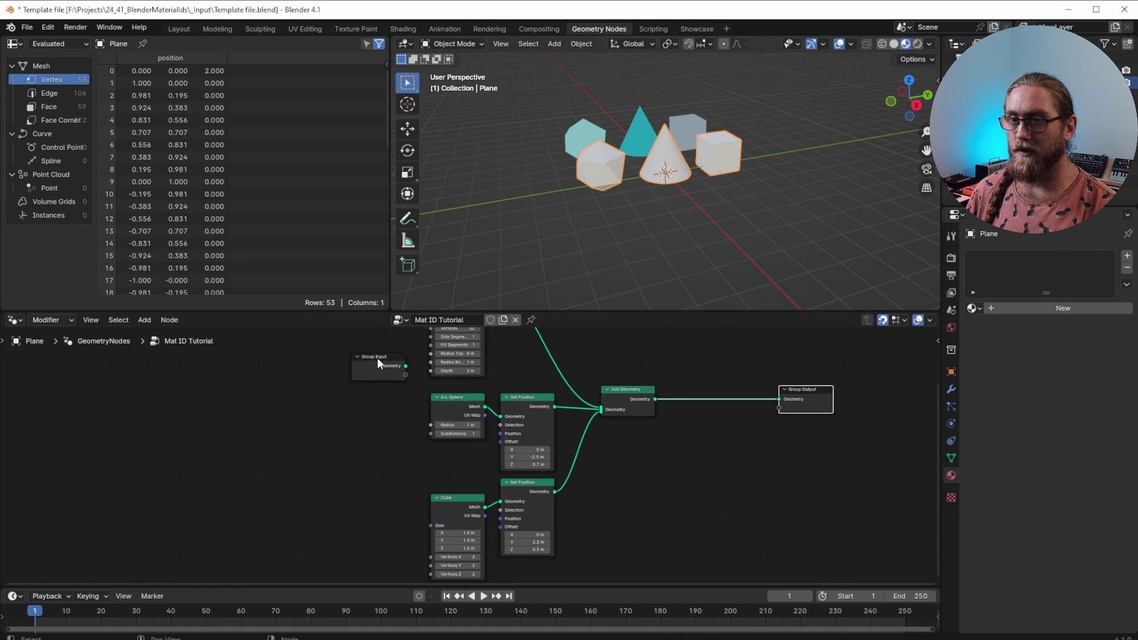
{"action": "left_click_drag", "start_coordinate": [379, 363], "coordinate": [358, 372]}
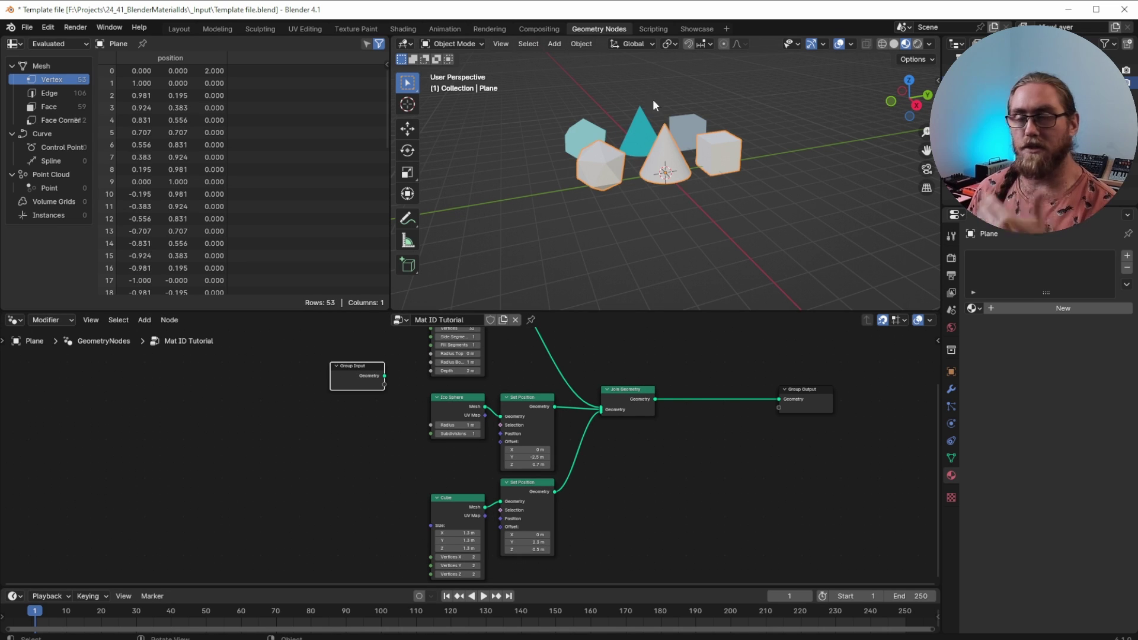
{"action": "left_click", "coordinate": [697, 28]}
Drop #7ed6df onto the shapes, check the plane's material, and return to Geometry Nodes
{"action": "left_click_drag", "start_coordinate": [182, 157], "coordinate": [479, 321]}
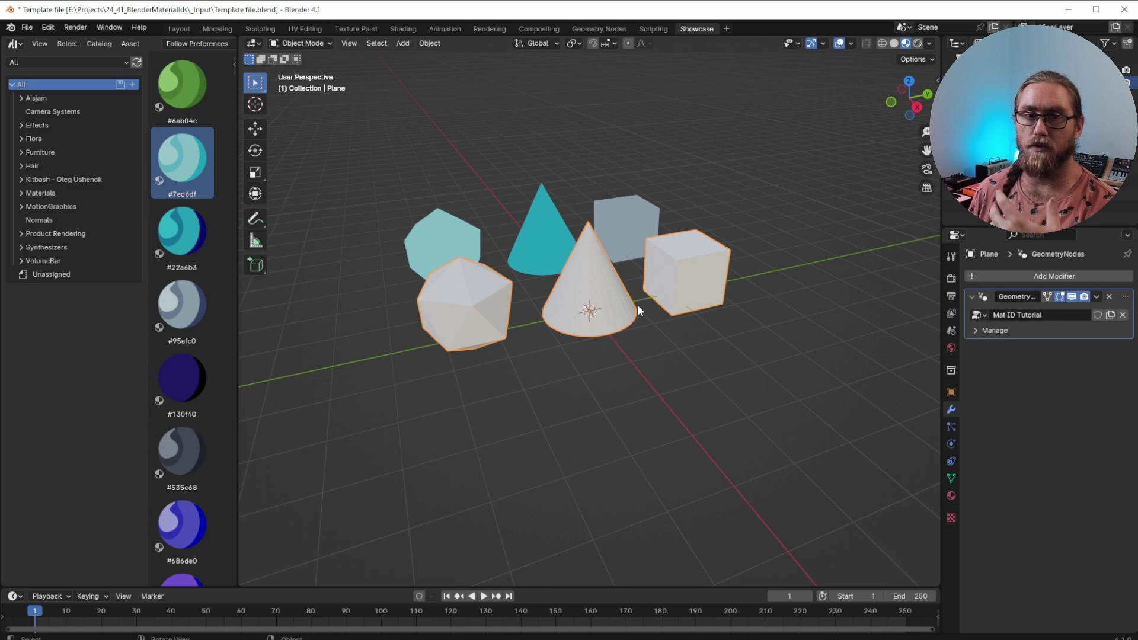
{"action": "left_click", "coordinate": [952, 495]}
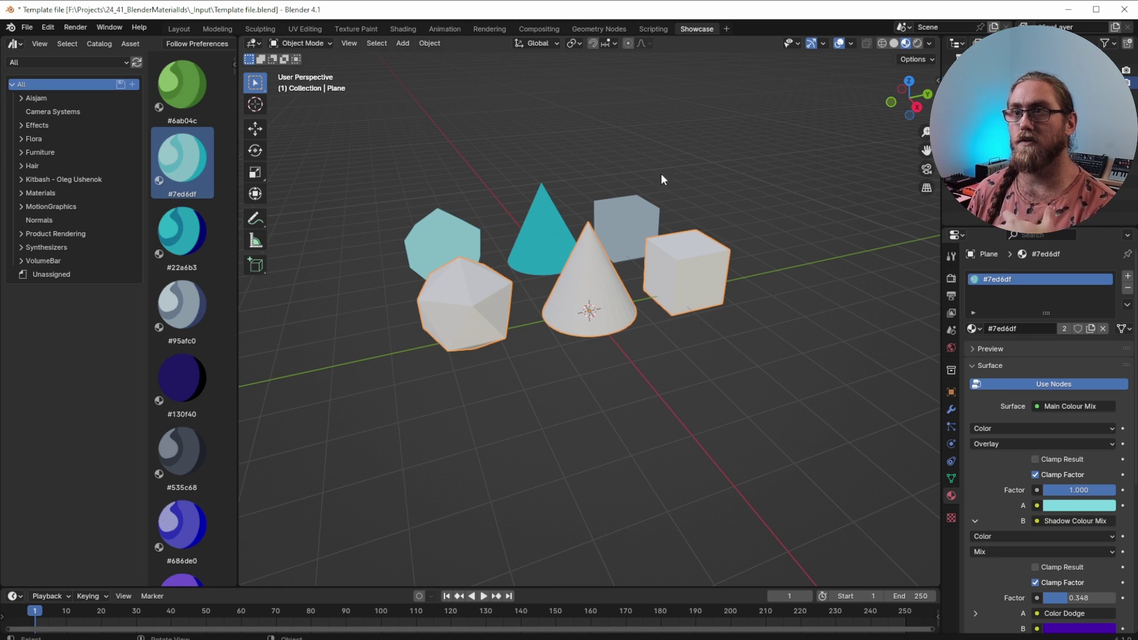
{"action": "left_click", "coordinate": [609, 28]}
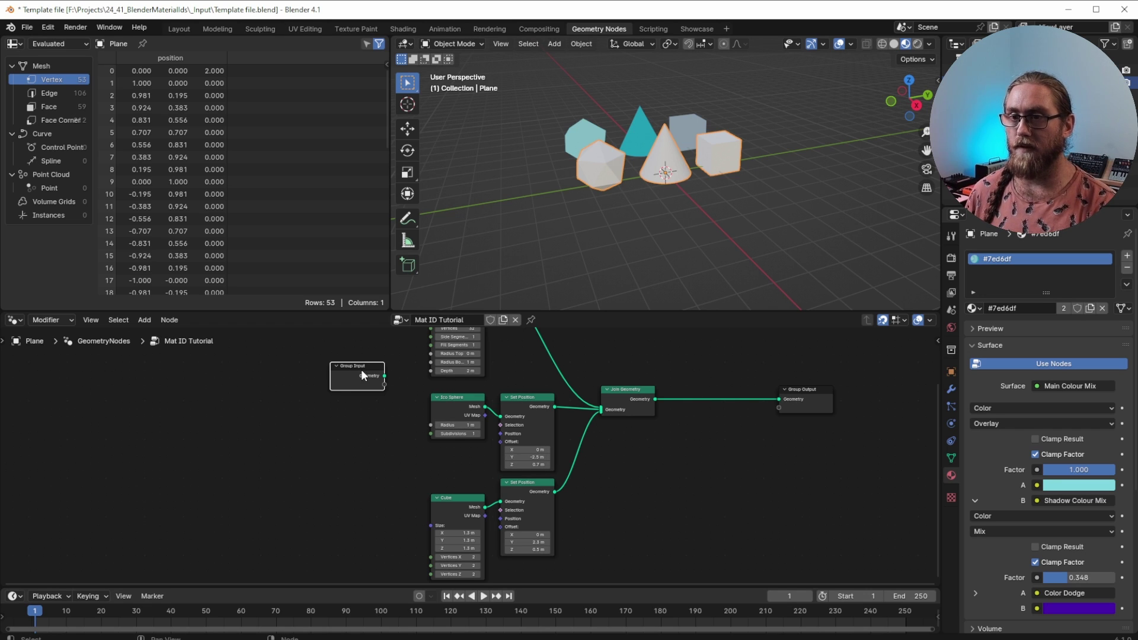
Move Group Input beside the Cube node and Group Output further right to make room
{"action": "left_click_drag", "start_coordinate": [360, 365], "coordinate": [600, 390]}
{"action": "scroll", "coordinate": [678, 200], "scroll_direction": "up", "scroll_amount": 6}
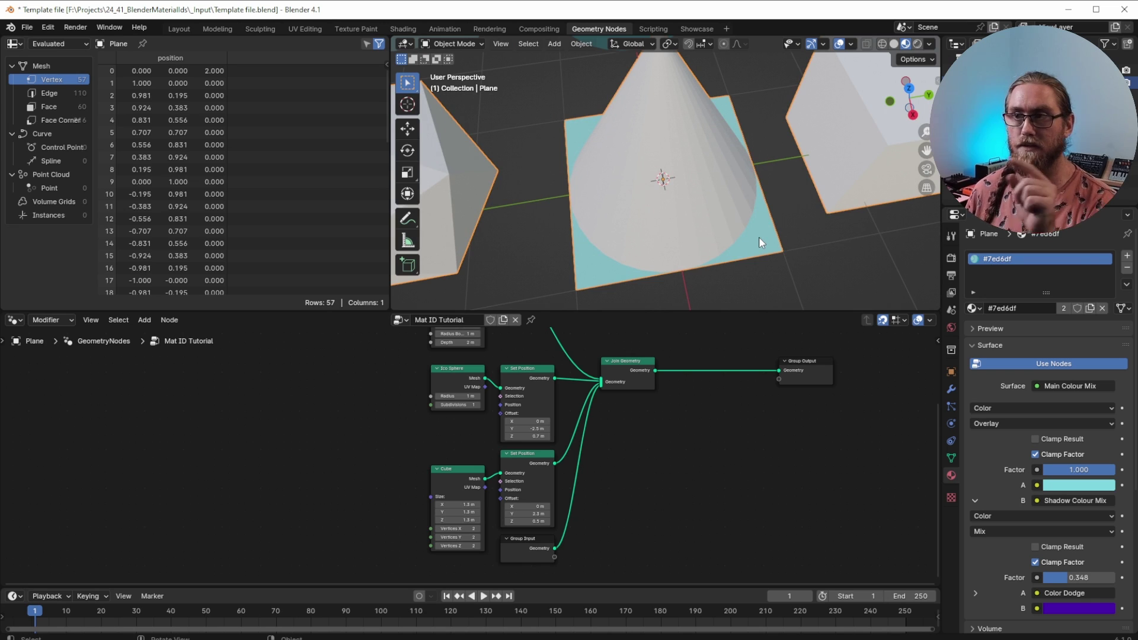
{"action": "middle_click_drag", "start_coordinate": [653, 437], "coordinate": [571, 477]}
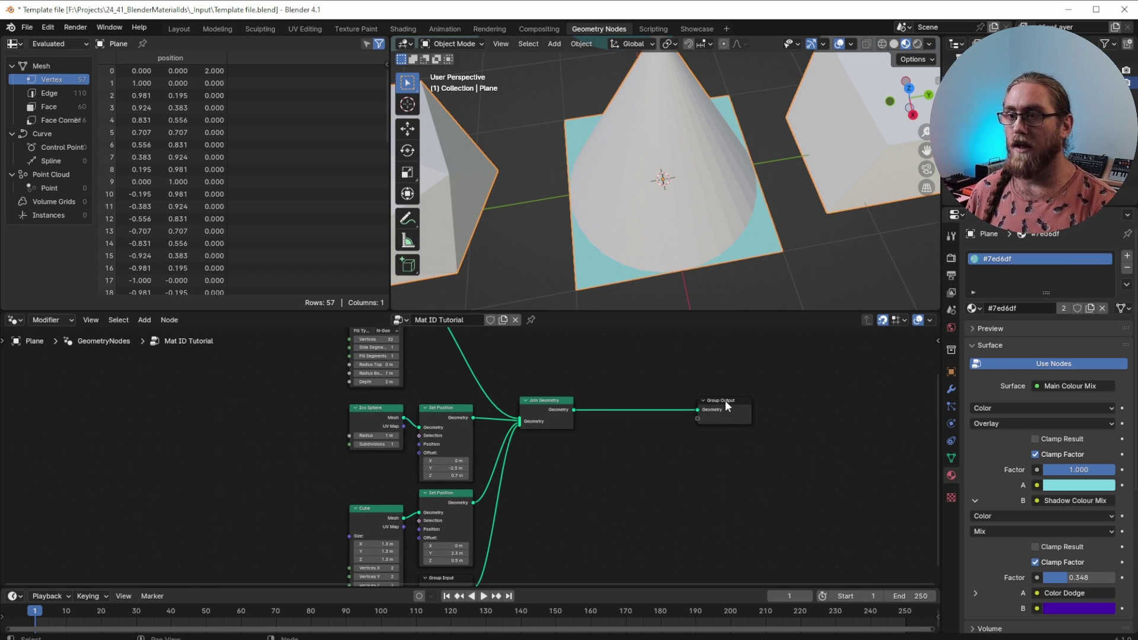
{"action": "left_click_drag", "start_coordinate": [728, 406], "coordinate": [782, 406]}
Insert a Delete Geometry node on the link just before Group Output
{"action": "key", "text": "shift+a"}
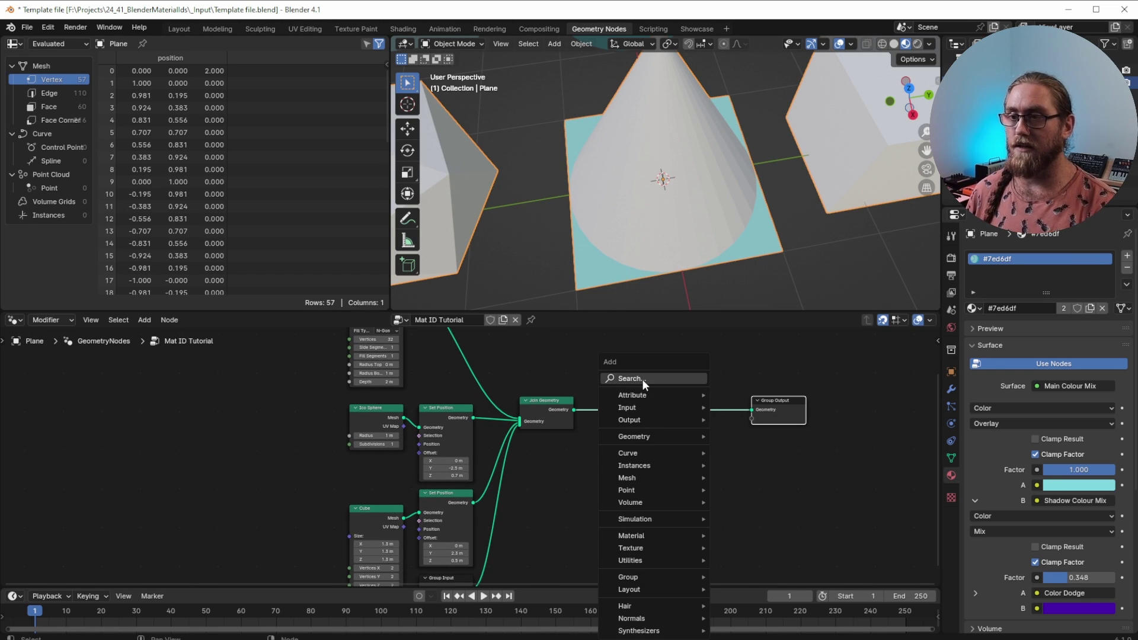
{"action": "left_click", "coordinate": [643, 379]}
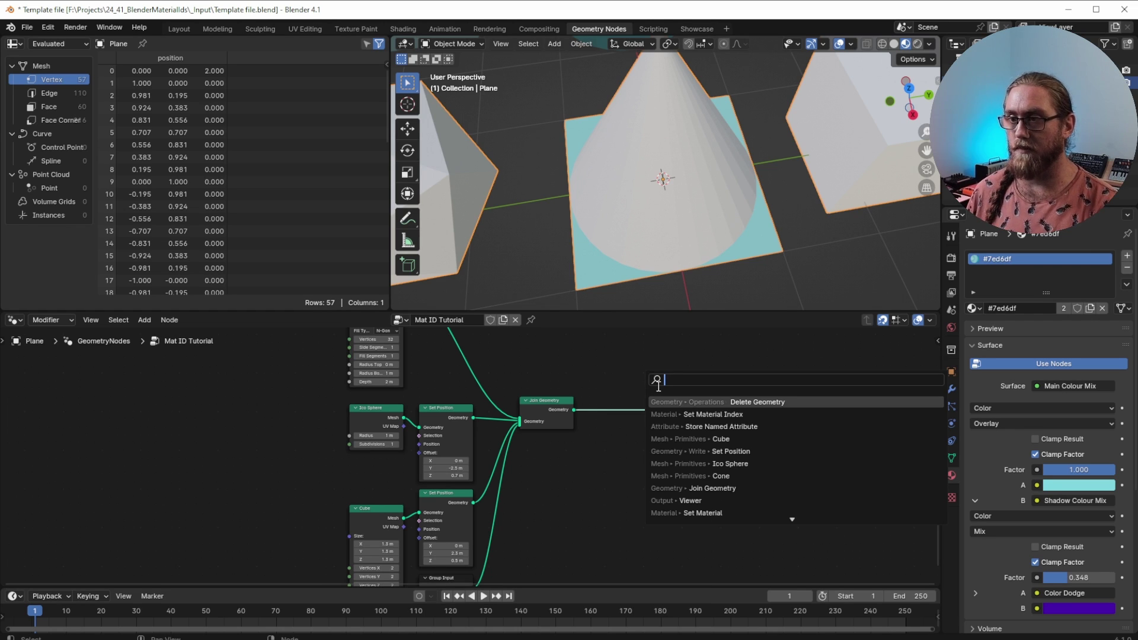
{"action": "type", "text": "de"}
{"action": "key", "text": "Return"}
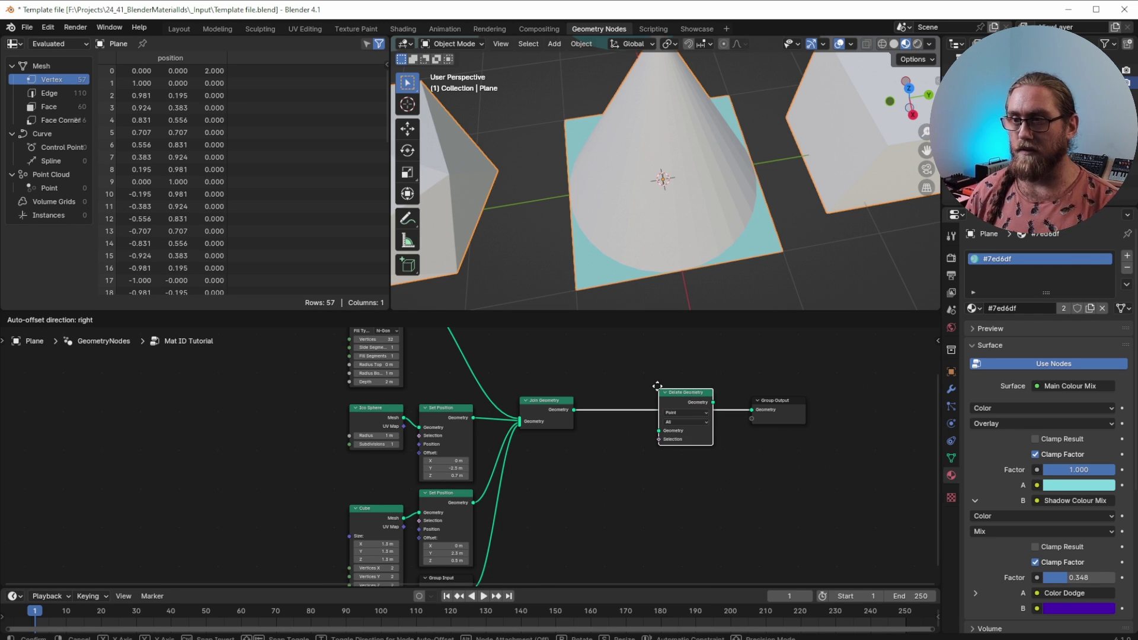
{"action": "left_click", "coordinate": [652, 401]}
{"action": "middle_click_drag", "start_coordinate": [628, 437], "coordinate": [605, 409]}
{"action": "left_click_drag", "start_coordinate": [628, 419], "coordinate": [595, 484]}
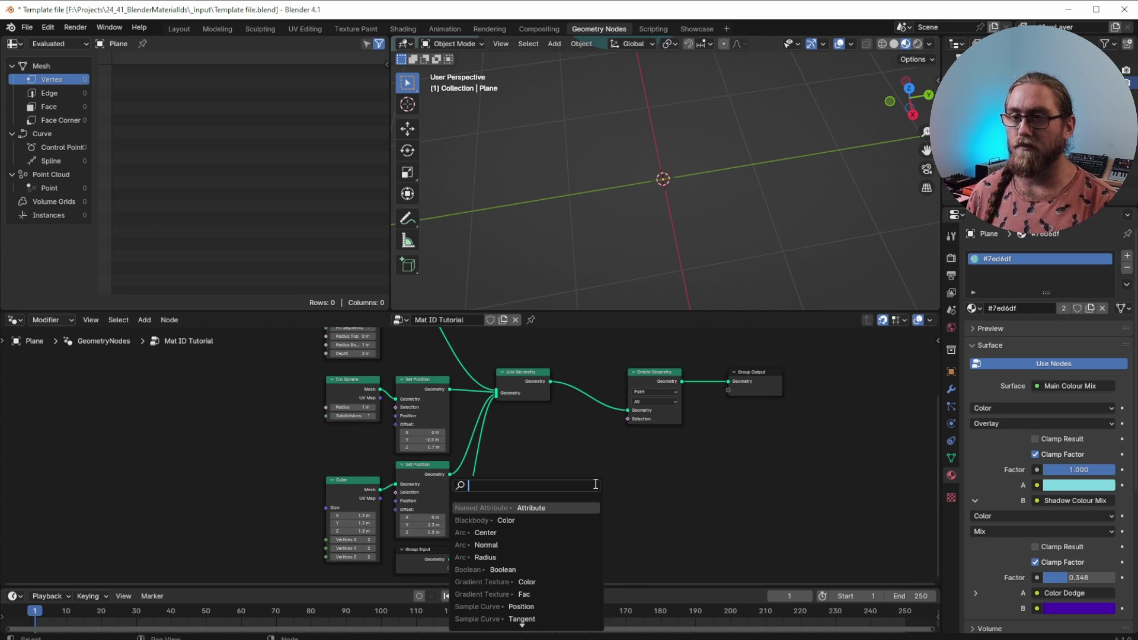
{"action": "key", "text": "Escape"}
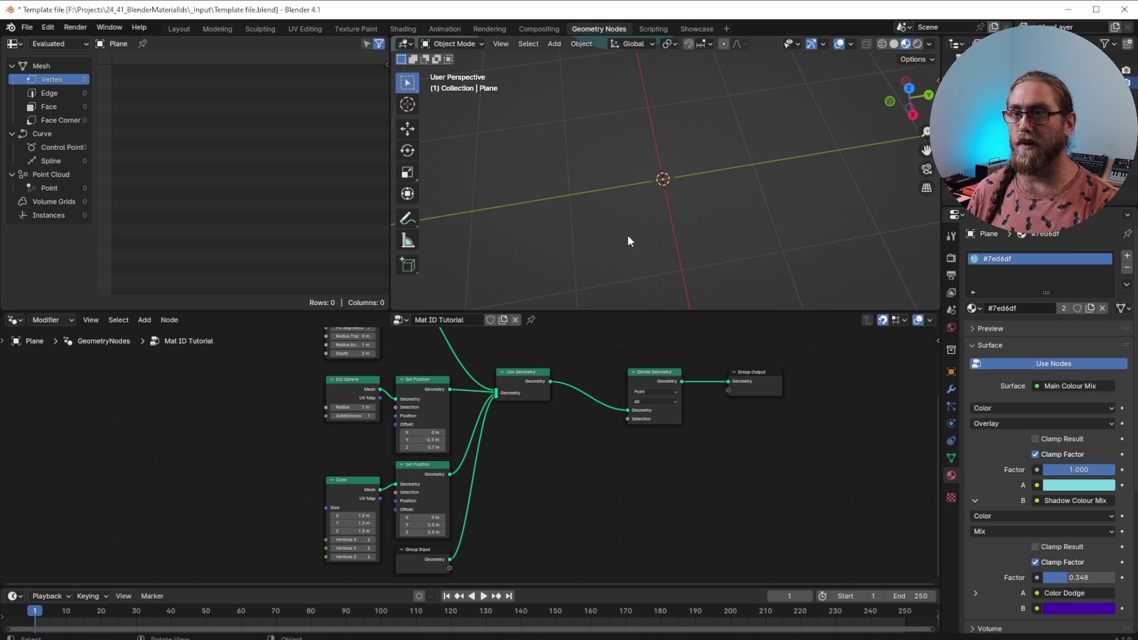
{"action": "middle_click_drag", "start_coordinate": [627, 235], "coordinate": [648, 276]}
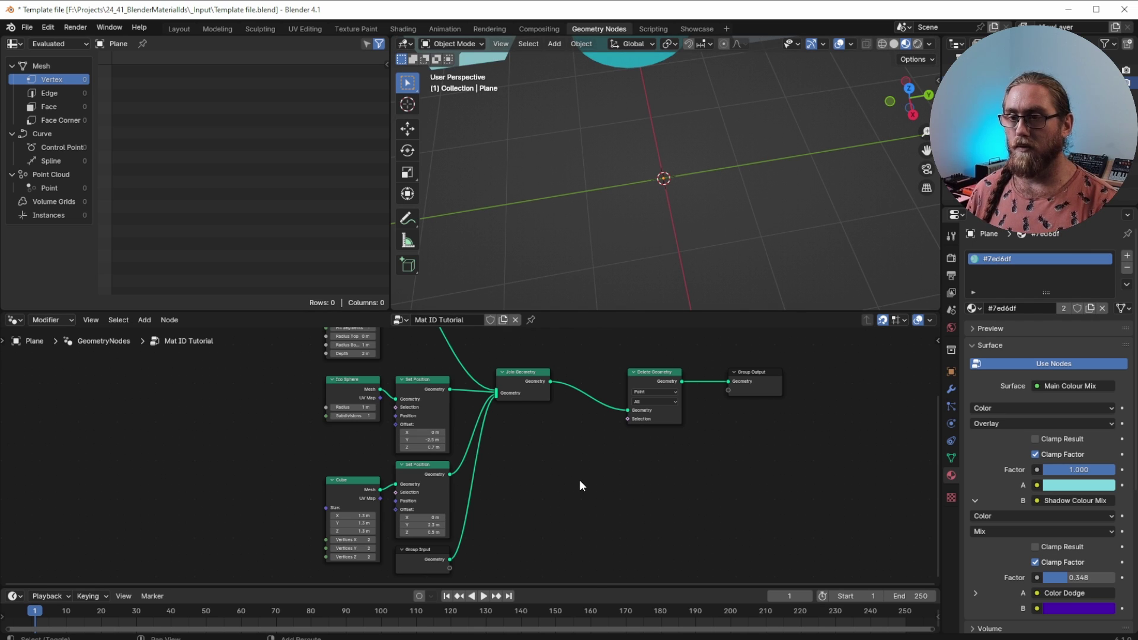
Insert a Store Named Attribute node into the Group Input link to Join Geometry
{"action": "key", "text": "shift+a"}
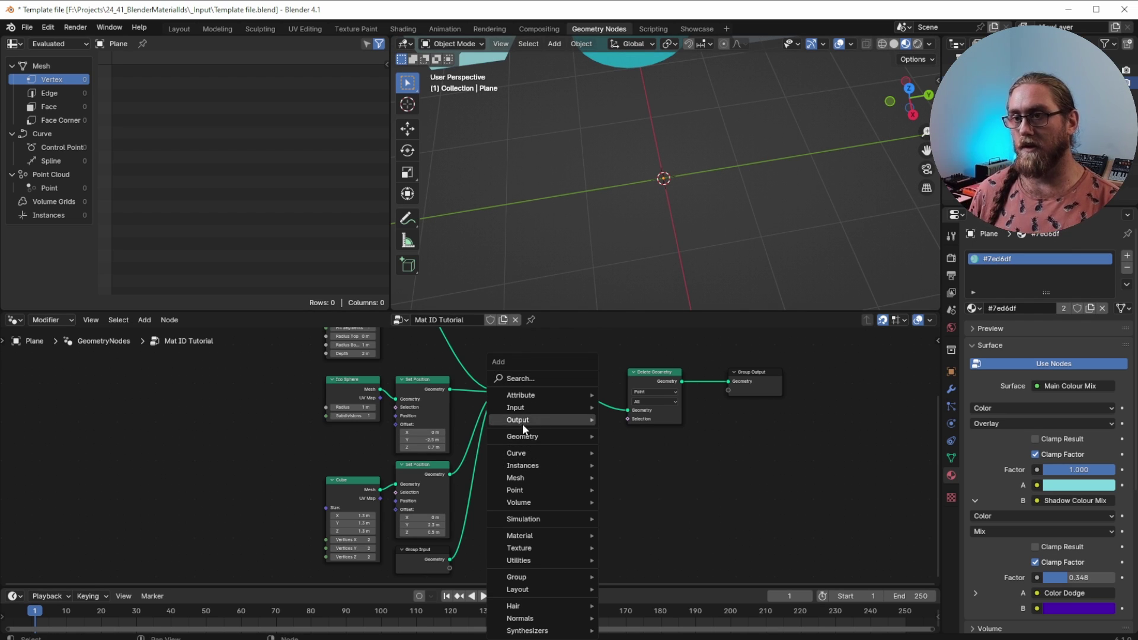
{"action": "mouse_move", "coordinate": [553, 396]}
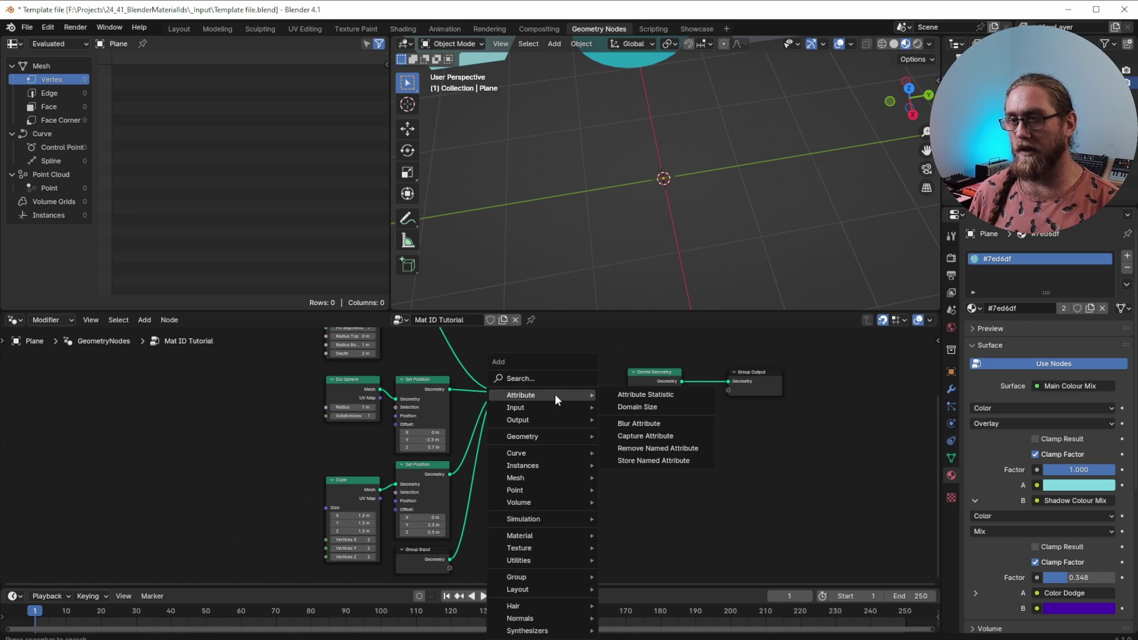
{"action": "left_click", "coordinate": [638, 457]}
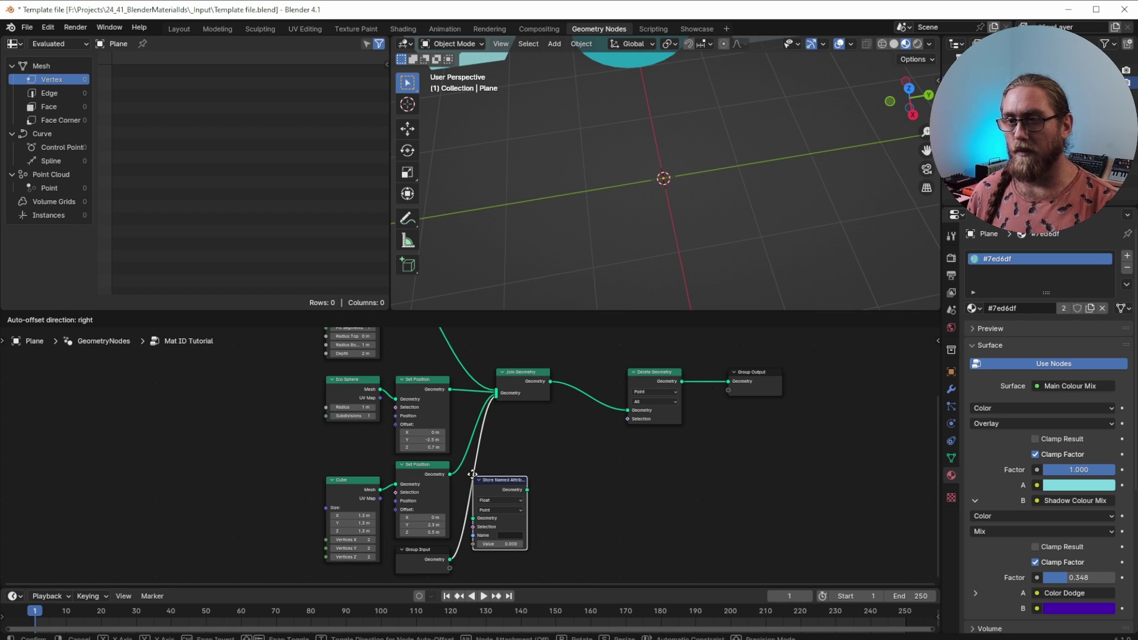
{"action": "left_click", "coordinate": [481, 476]}
{"action": "scroll", "coordinate": [507, 516], "scroll_direction": "up", "scroll_amount": 4}
{"action": "scroll", "coordinate": [535, 422], "scroll_direction": "down", "scroll_amount": 1, "text": "ctrl"}
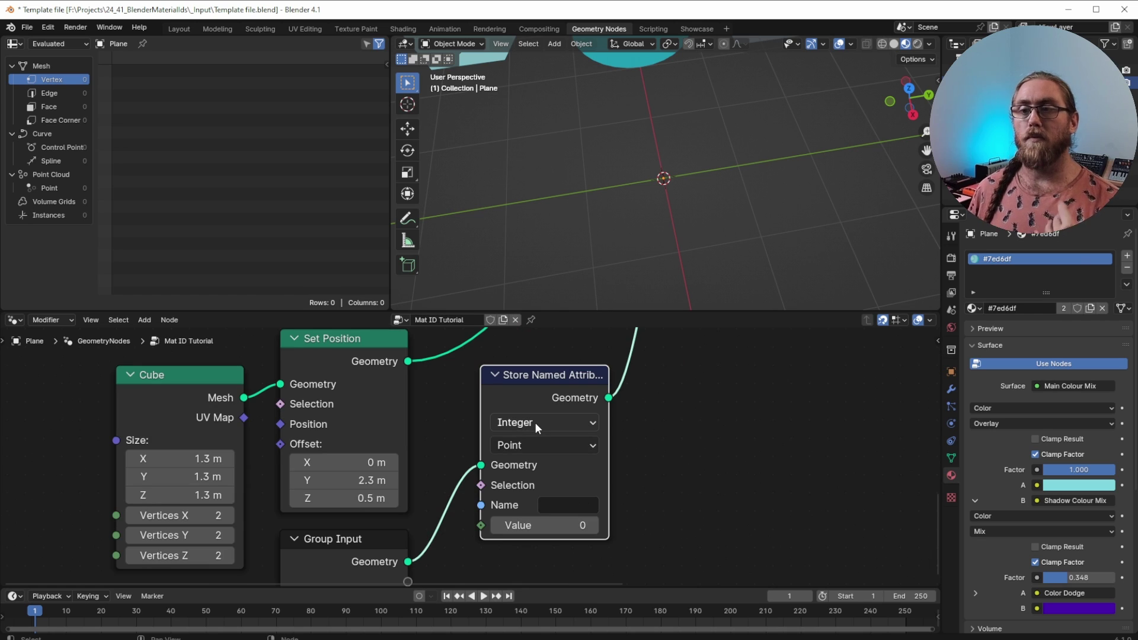
Set the Store Named Attribute to Boolean, Value true, named 'OgMesh'
{"action": "left_click", "coordinate": [535, 422]}
{"action": "left_click", "coordinate": [525, 566]}
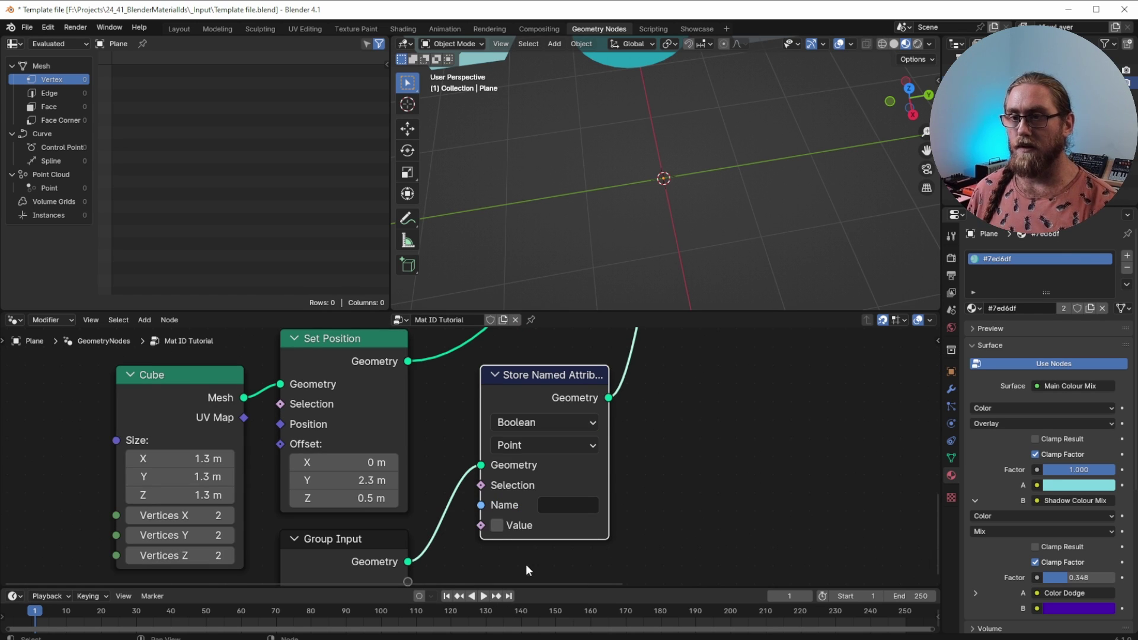
{"action": "left_click", "coordinate": [498, 526]}
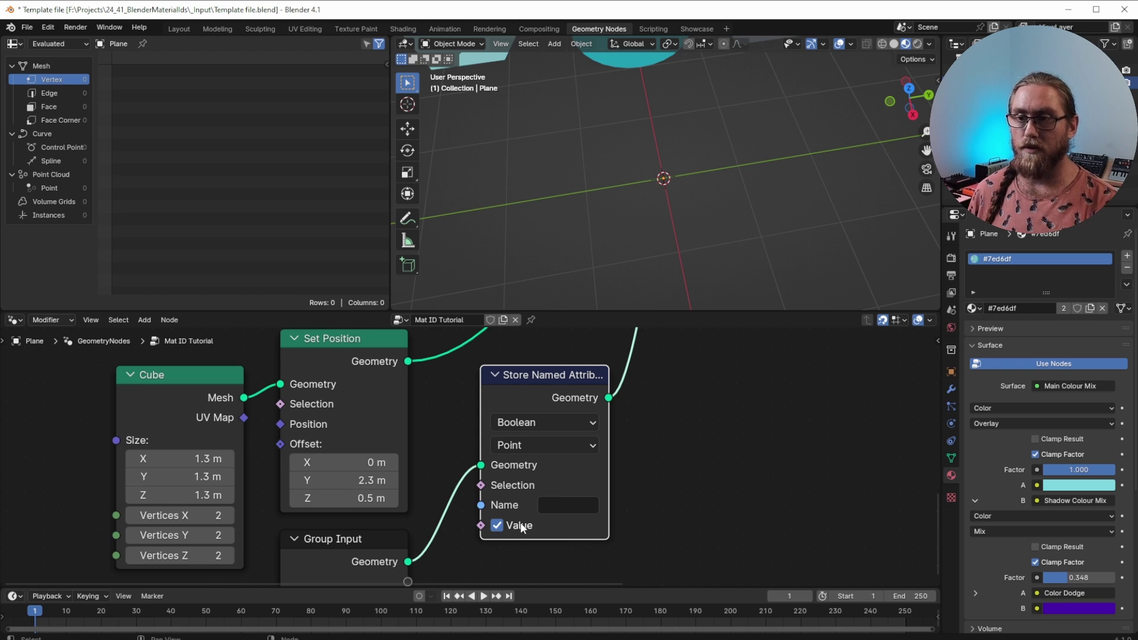
{"action": "left_click", "coordinate": [552, 508]}
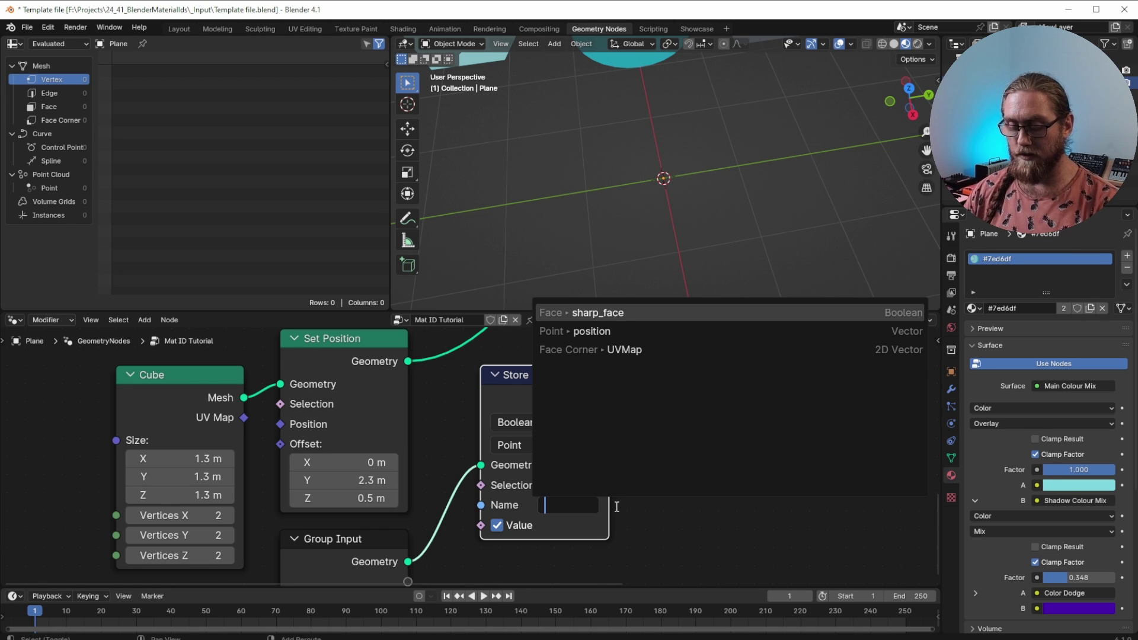
{"action": "type", "text": "OgMesh"}
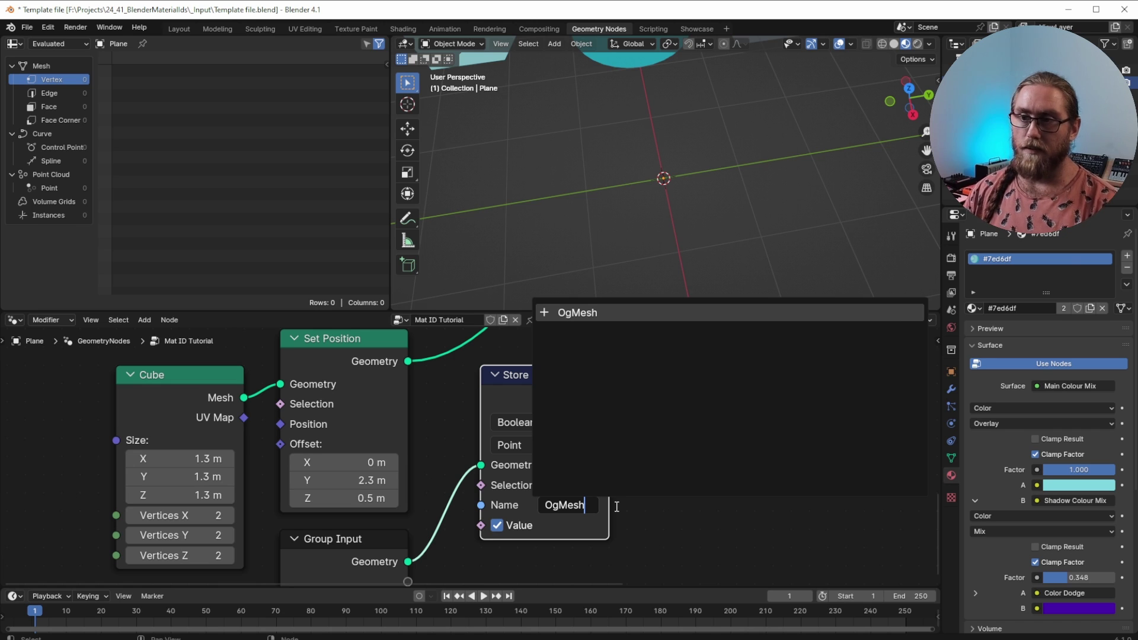
{"action": "key", "text": "Return"}
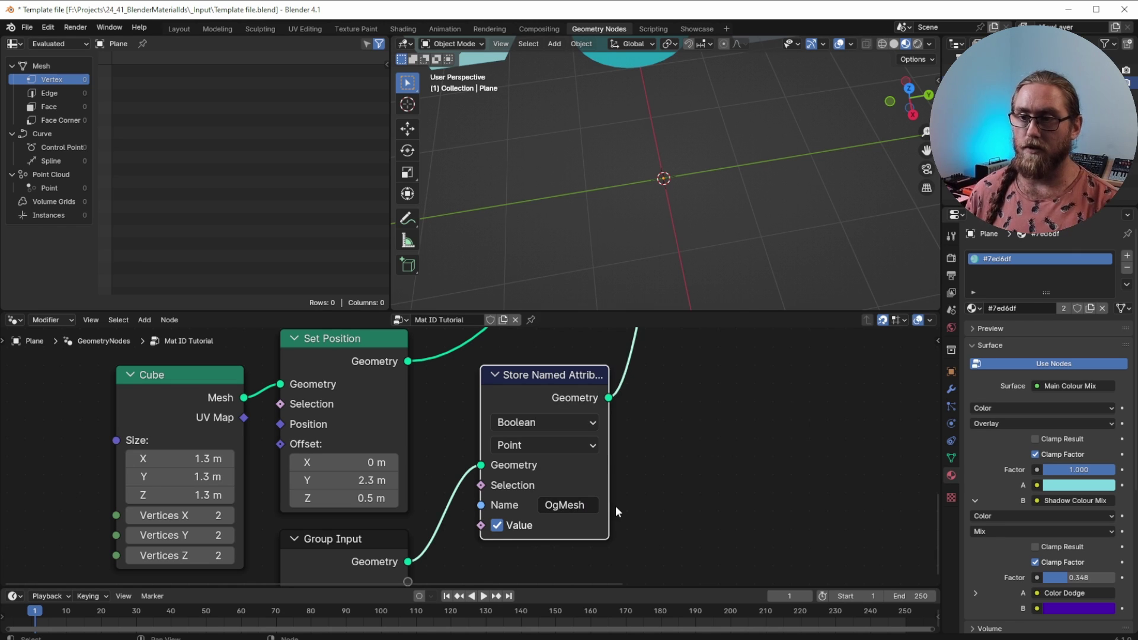
{"action": "scroll", "coordinate": [641, 510], "scroll_direction": "down", "scroll_amount": 3}
{"action": "middle_click_drag", "start_coordinate": [678, 433], "coordinate": [547, 475]}
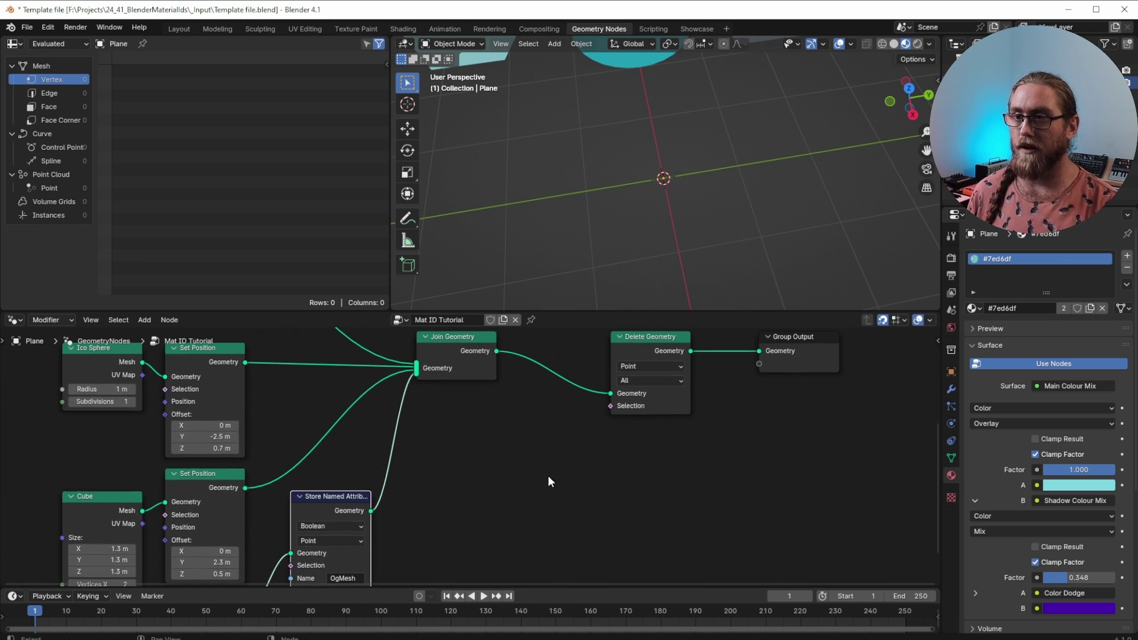
Feed Delete Geometry's Selection from a Named Attribute node reading 'OgMesh'
{"action": "left_click_drag", "start_coordinate": [610, 406], "coordinate": [566, 463]}
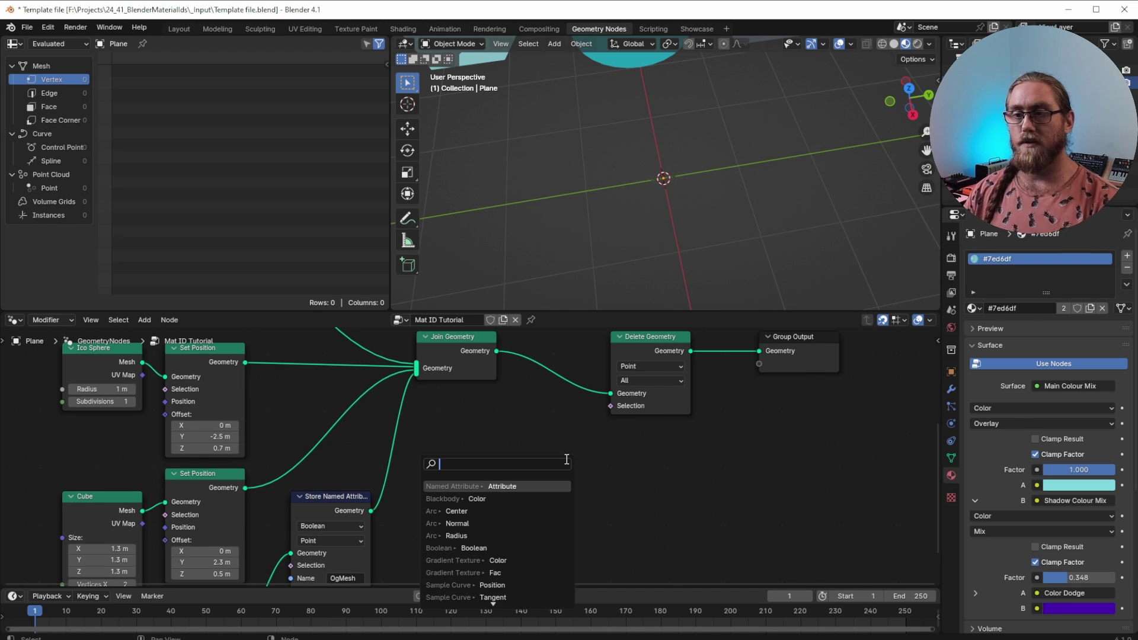
{"action": "type", "text": "nam"}
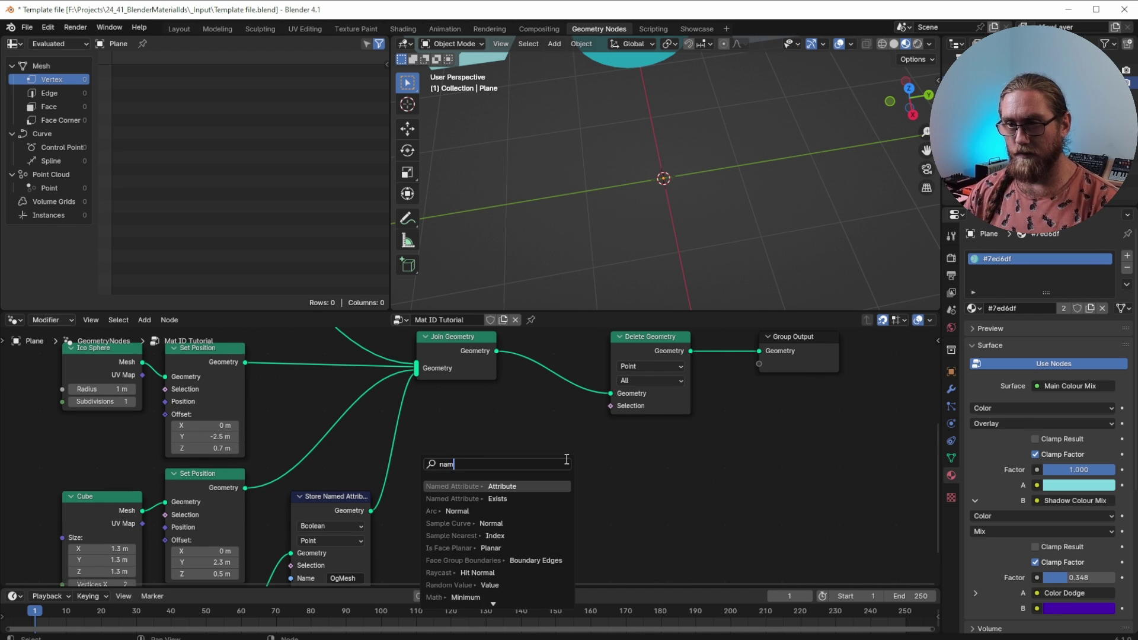
{"action": "type", "text": "e"}
{"action": "key", "text": "Return"}
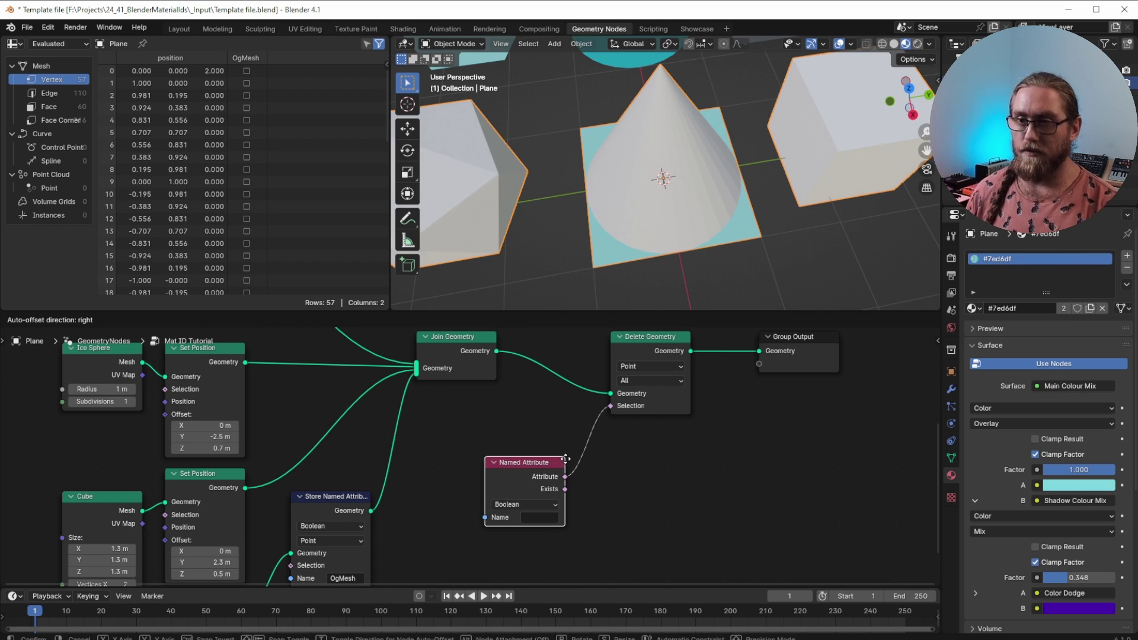
{"action": "left_click", "coordinate": [513, 442]}
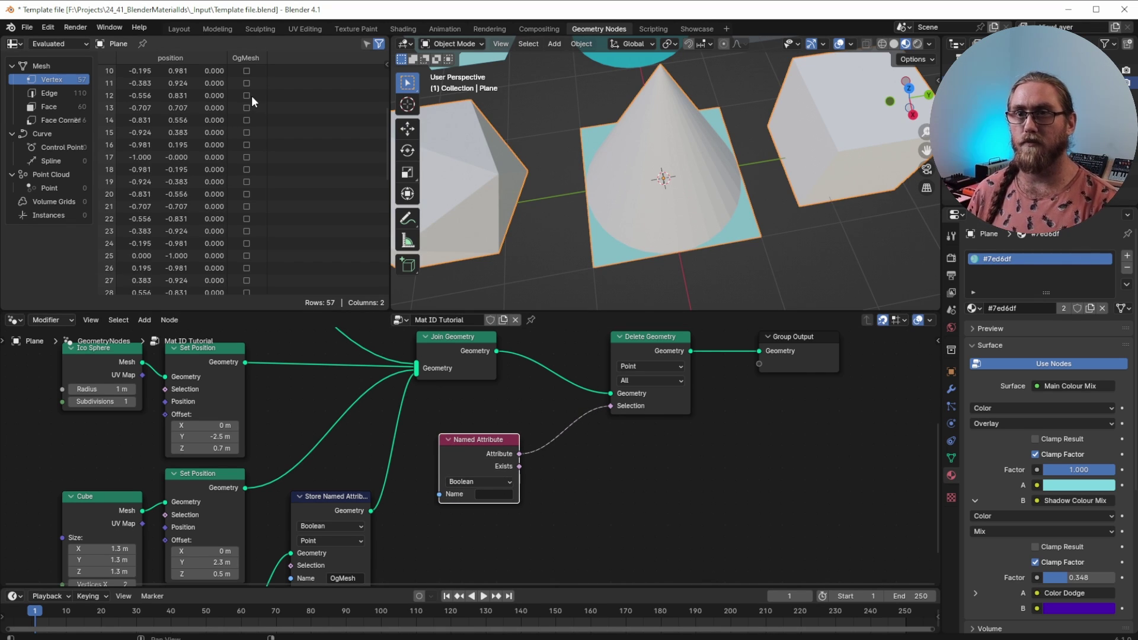
{"action": "scroll", "coordinate": [304, 122], "scroll_direction": "down", "scroll_amount": 10}
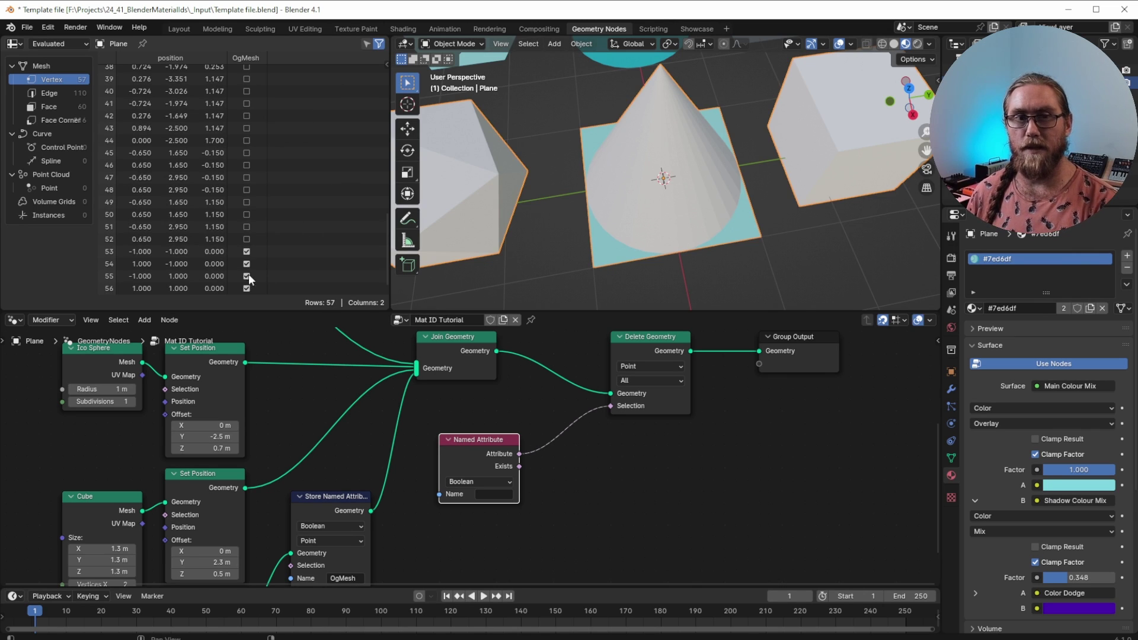
{"action": "left_click", "coordinate": [488, 494]}
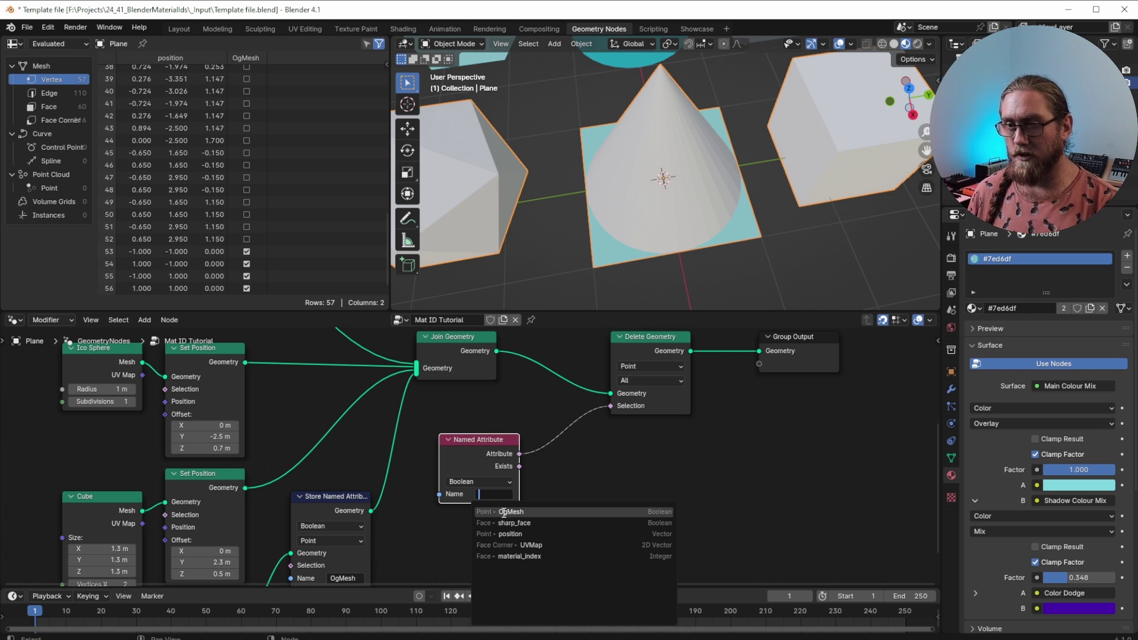
{"action": "left_click", "coordinate": [501, 511]}
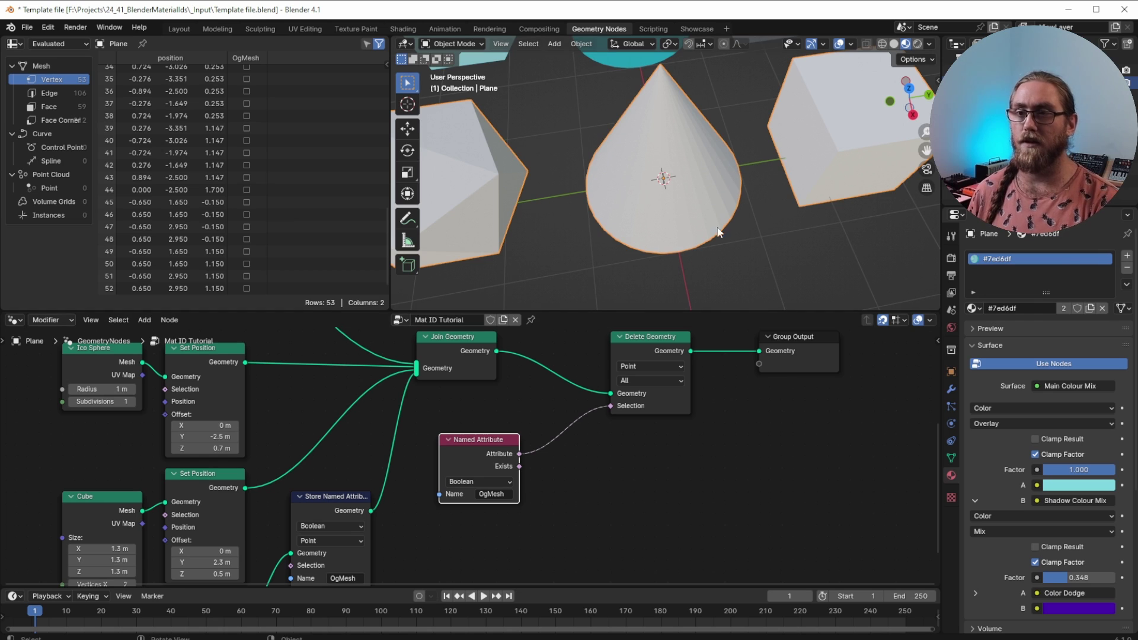
Move the Delete Geometry and Named Attribute nodes further right
{"action": "left_click_drag", "start_coordinate": [500, 380], "coordinate": [656, 435]}
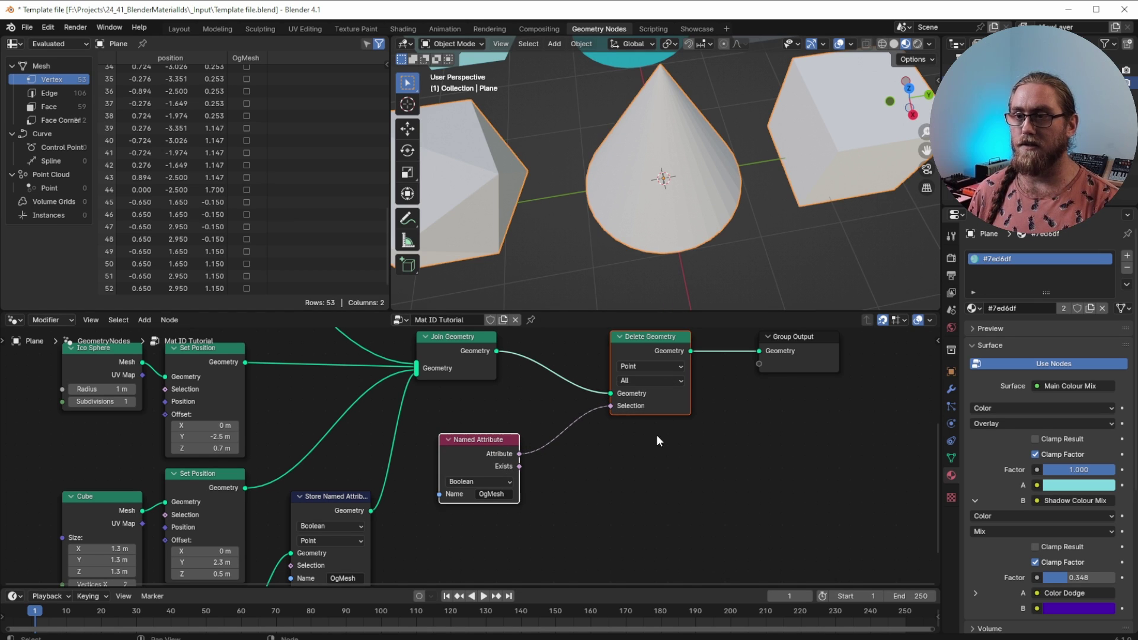
{"action": "left_click_drag", "start_coordinate": [650, 344], "coordinate": [695, 344]}
{"action": "left_click_drag", "start_coordinate": [568, 330], "coordinate": [813, 481]}
{"action": "left_click_drag", "start_coordinate": [557, 445], "coordinate": [618, 443]}
{"action": "key", "text": "shift+a"}
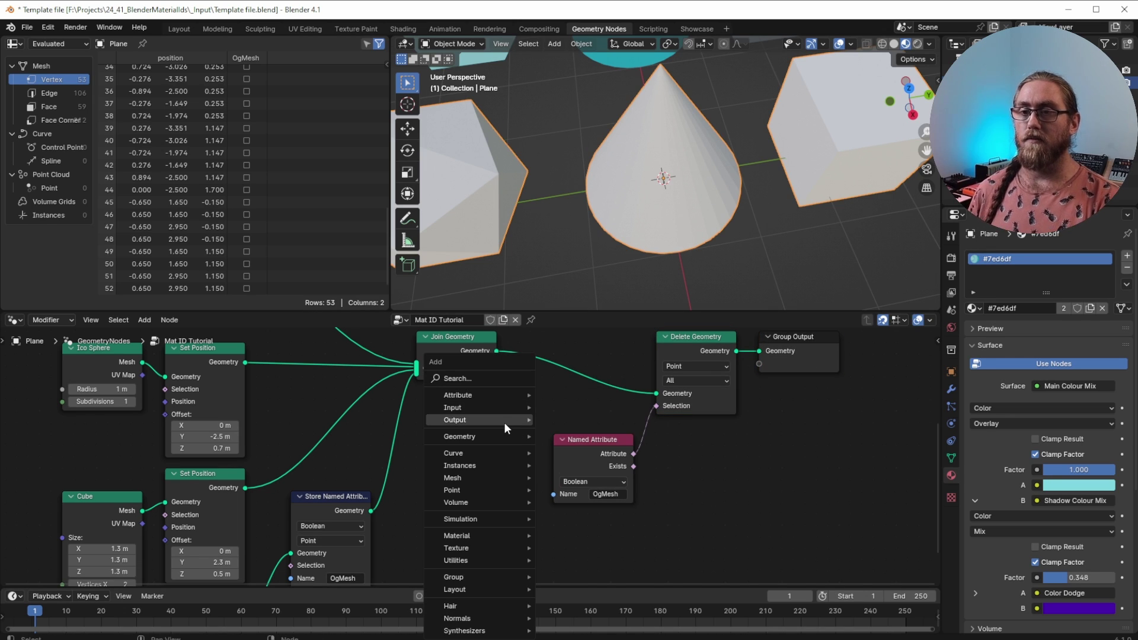
Insert a Set Material Index node between Join and Delete Geometry with index 1
{"action": "type", "text": "s"}
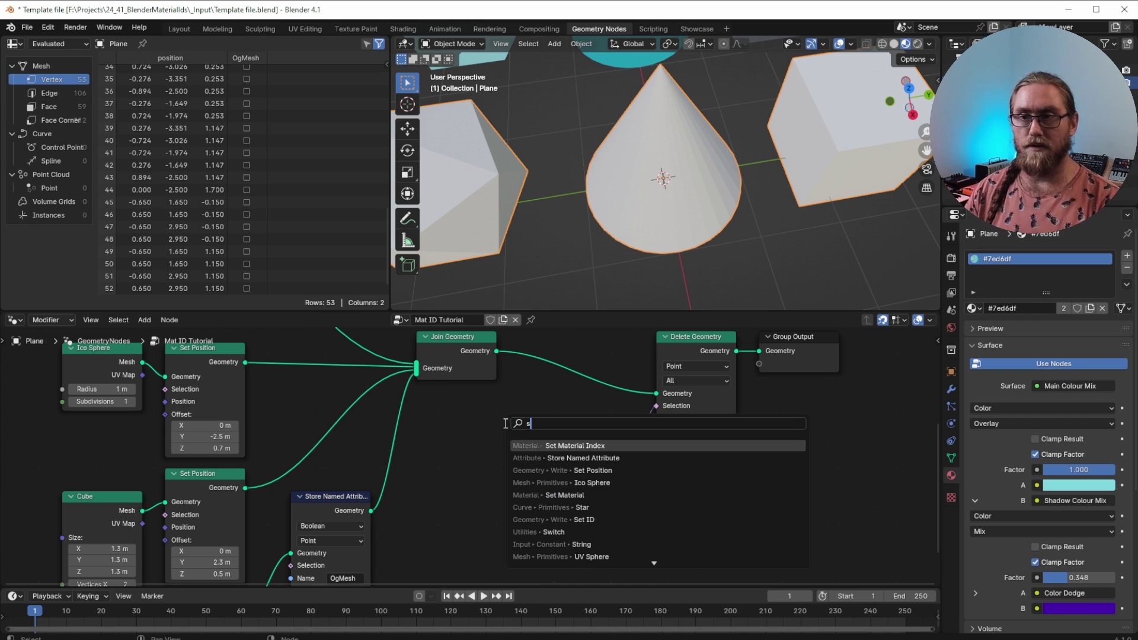
{"action": "type", "text": "et"}
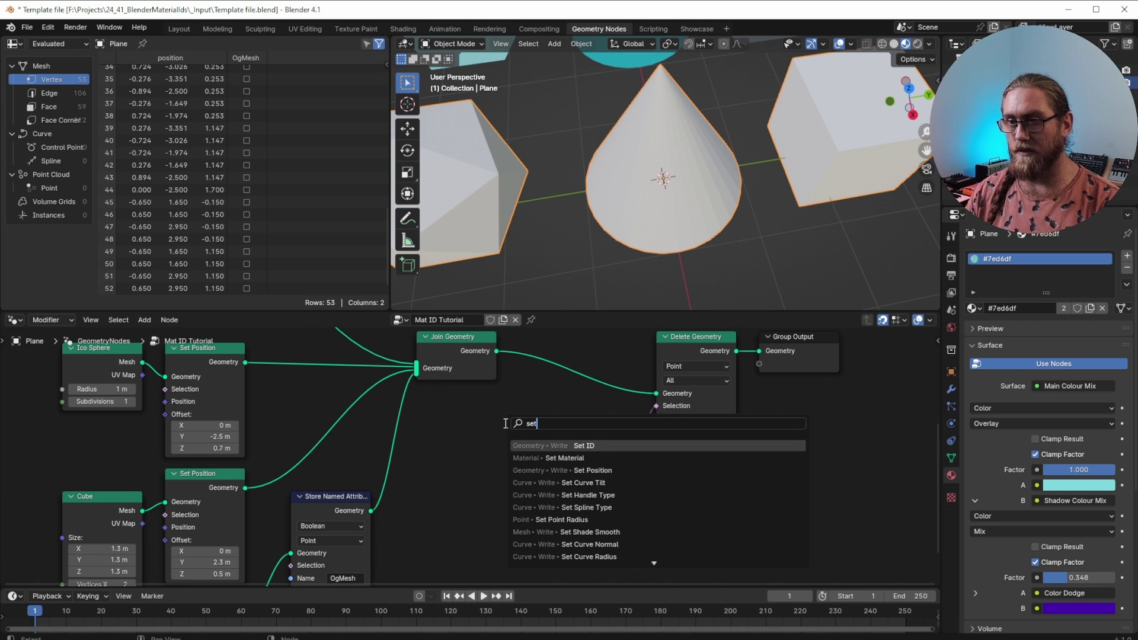
{"action": "type", "text": " mat"}
{"action": "key", "text": "Down"}
{"action": "key", "text": "Return"}
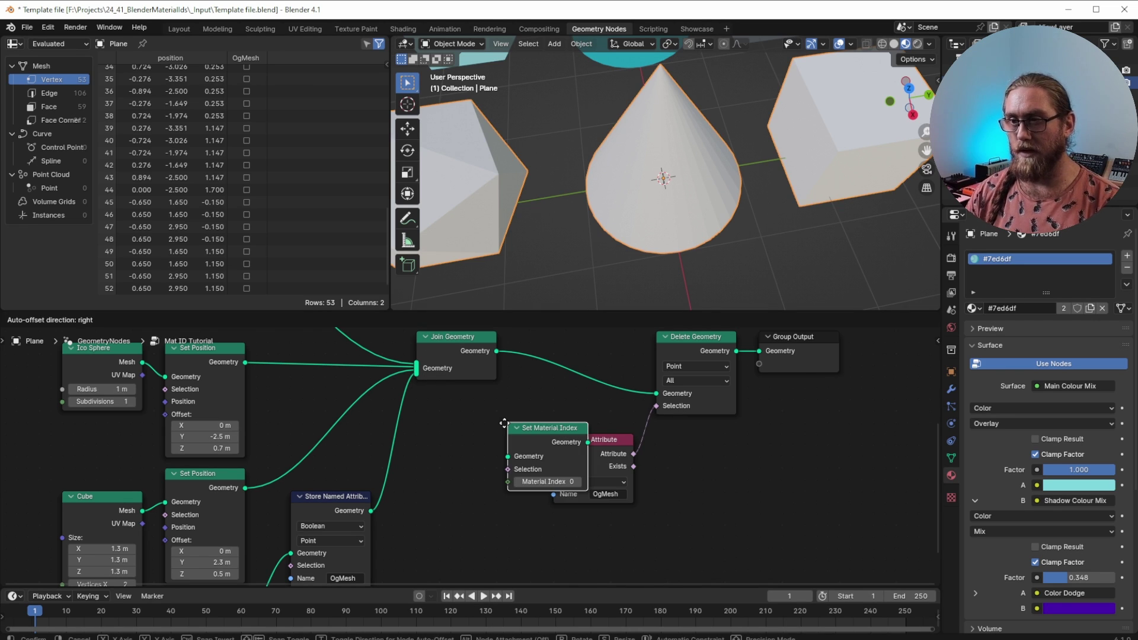
{"action": "left_click", "coordinate": [546, 398]}
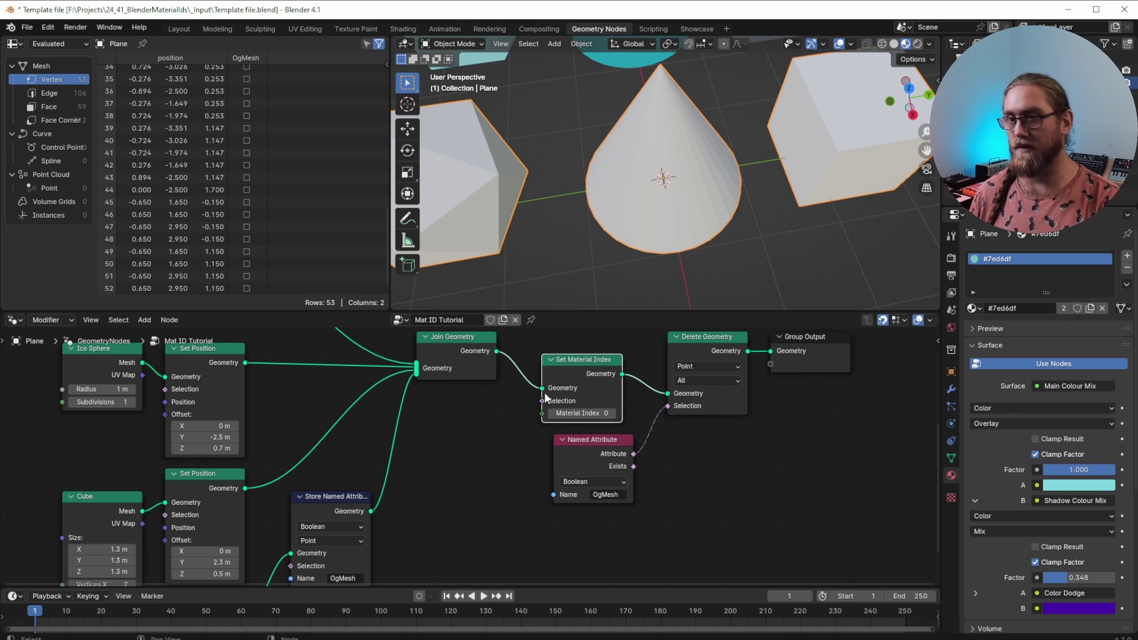
{"action": "left_click", "coordinate": [613, 413]}
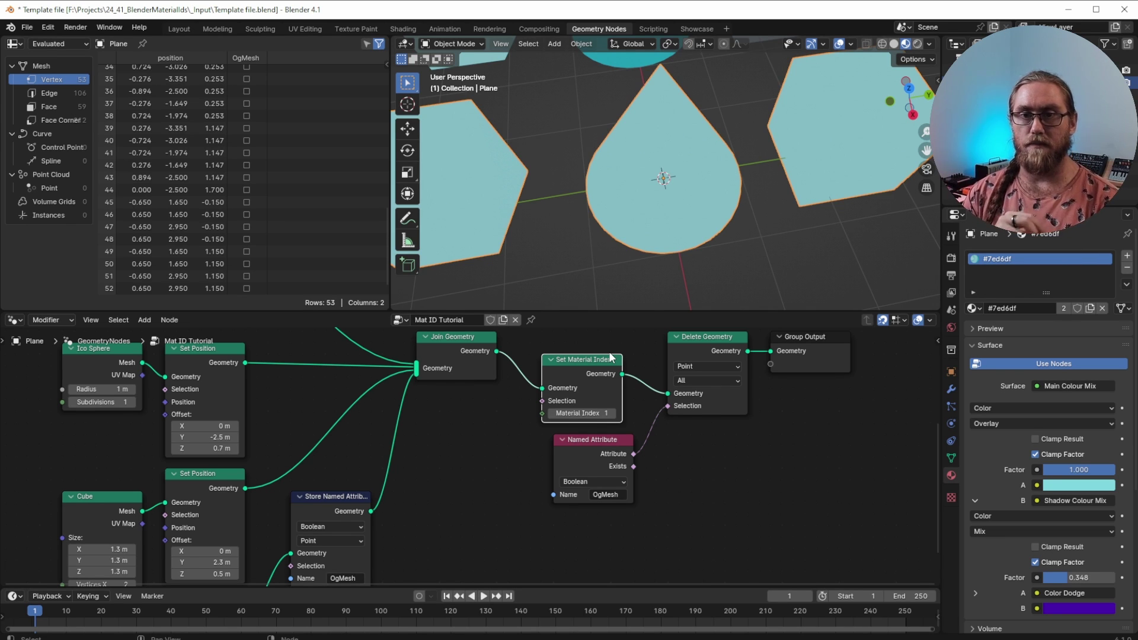
Duplicate the Store Named Attribute node onto the cone's link
{"action": "left_click", "coordinate": [322, 494]}
{"action": "scroll", "coordinate": [387, 439], "scroll_direction": "down", "scroll_amount": 3}
{"action": "middle_click_drag", "start_coordinate": [386, 439], "coordinate": [458, 527]}
{"action": "key", "text": "shift+d"}
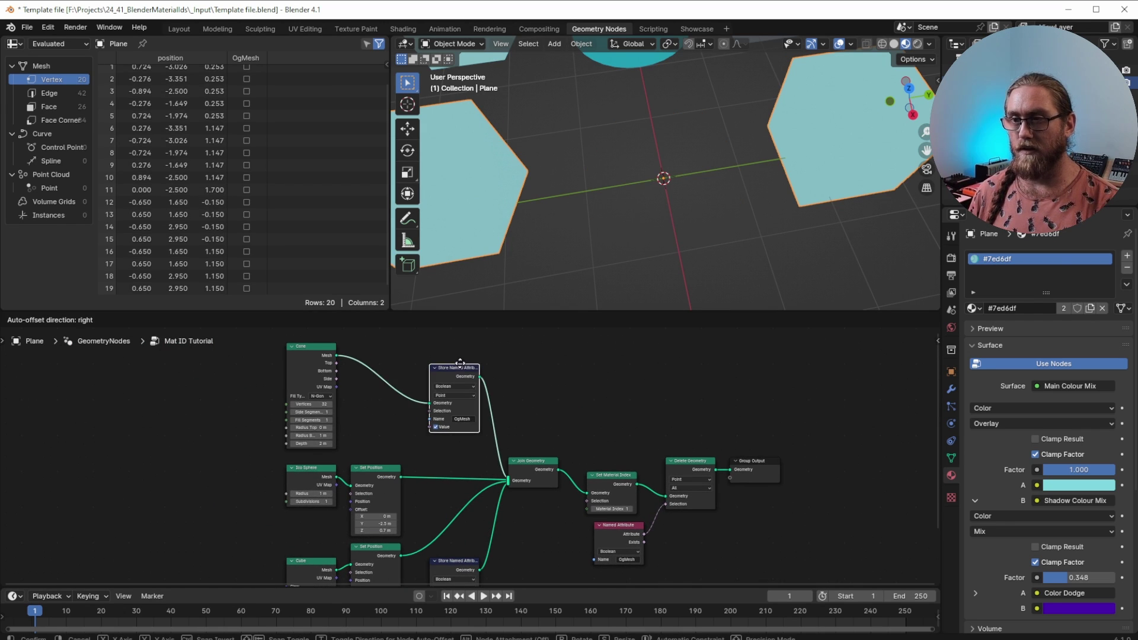
{"action": "left_click", "coordinate": [460, 363]}
{"action": "scroll", "coordinate": [455, 381], "scroll_direction": "up", "scroll_amount": 5}
Rename the cone's stored attribute 'Mat_ID', type Integer, value 1
{"action": "left_click", "coordinate": [479, 486]}
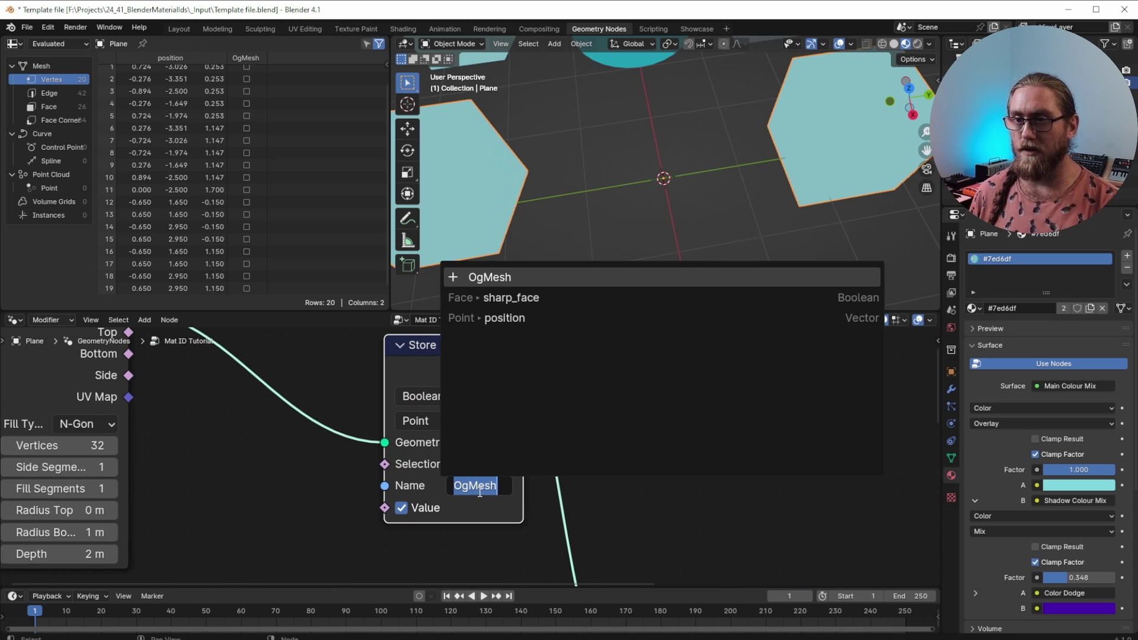
{"action": "type", "text": "Mat"}
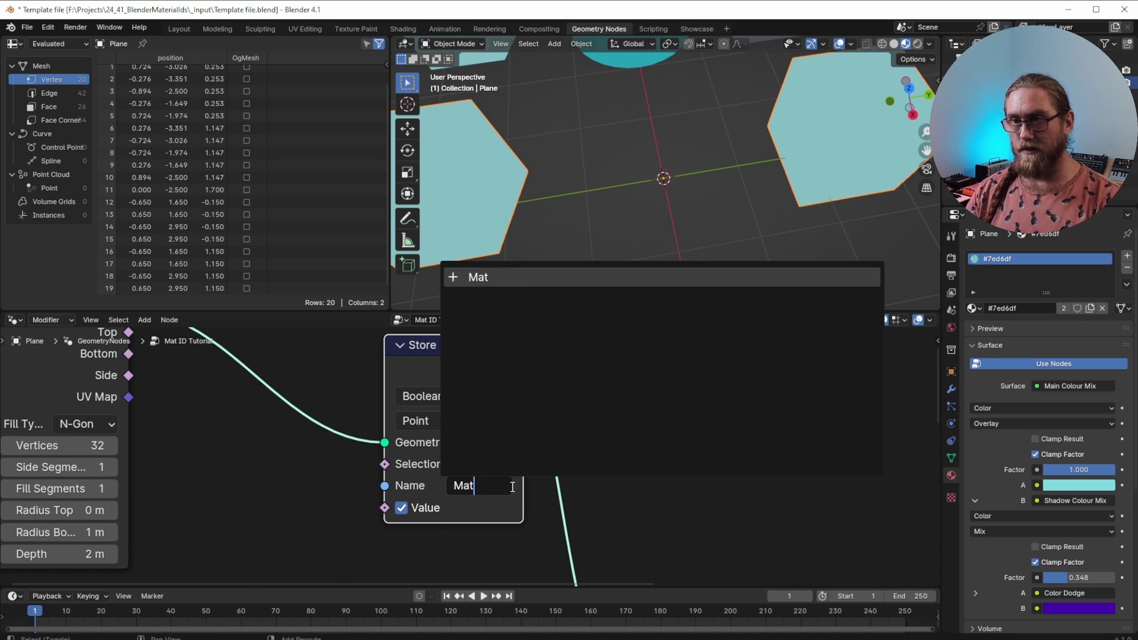
{"action": "type", "text": "_ID"}
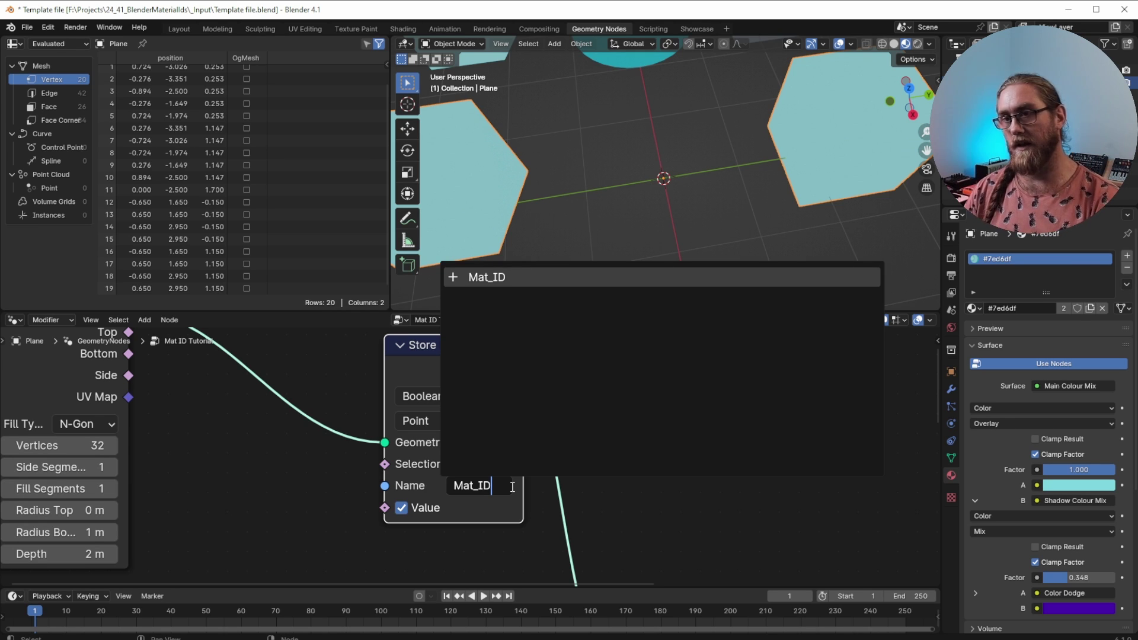
{"action": "key", "text": "Return"}
{"action": "left_click", "coordinate": [482, 402]}
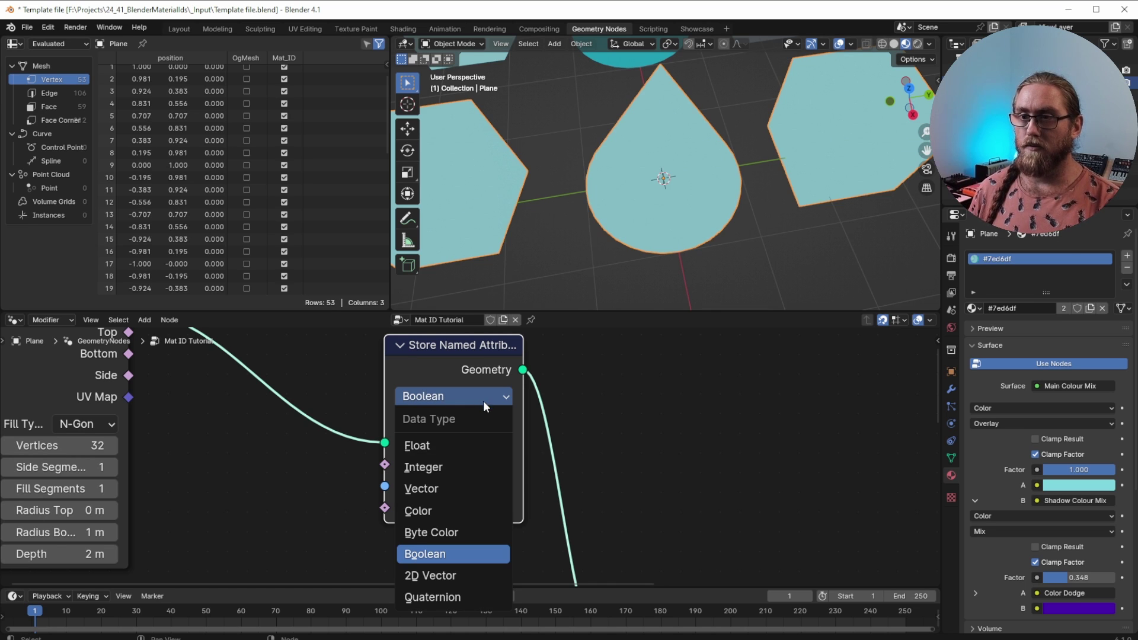
{"action": "left_click", "coordinate": [449, 466]}
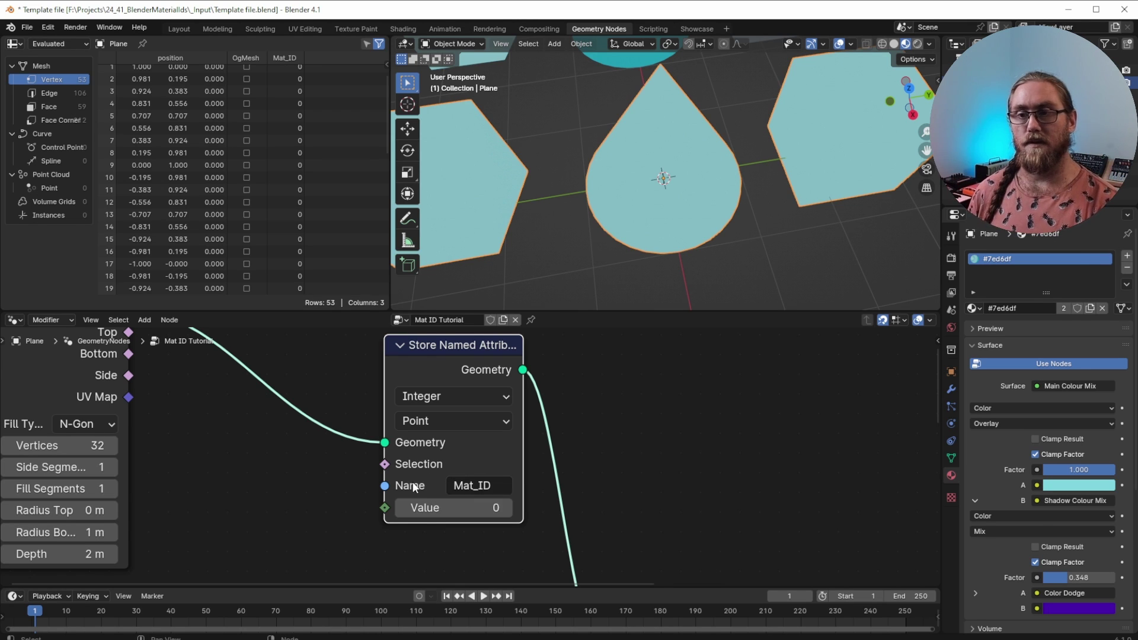
{"action": "left_click", "coordinate": [507, 507]}
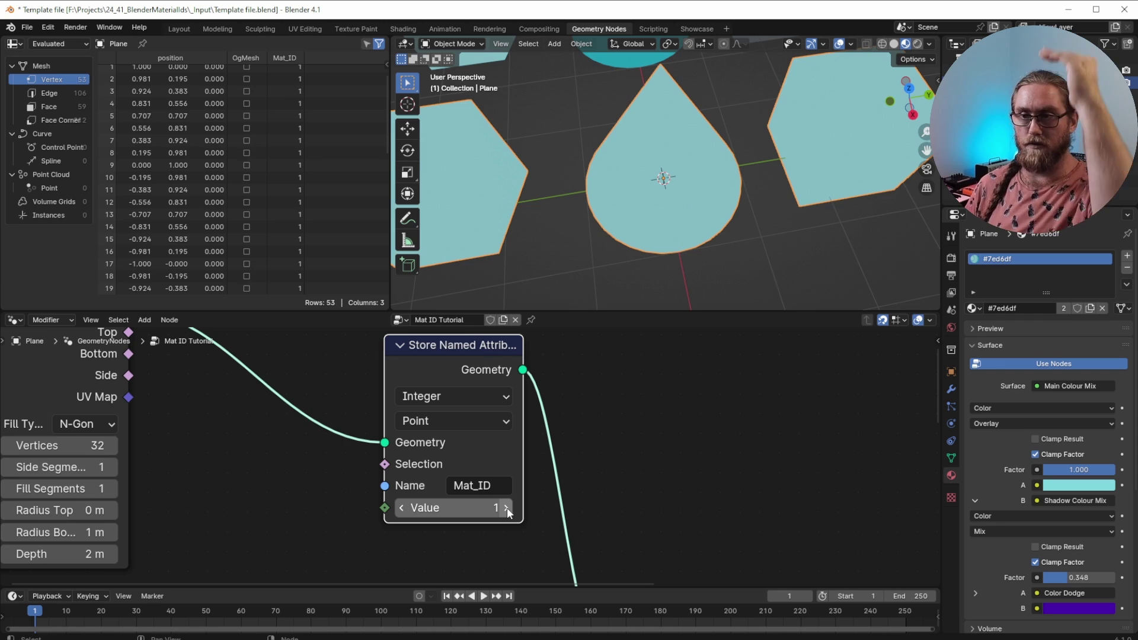
{"action": "scroll", "coordinate": [571, 501], "scroll_direction": "down", "scroll_amount": 5}
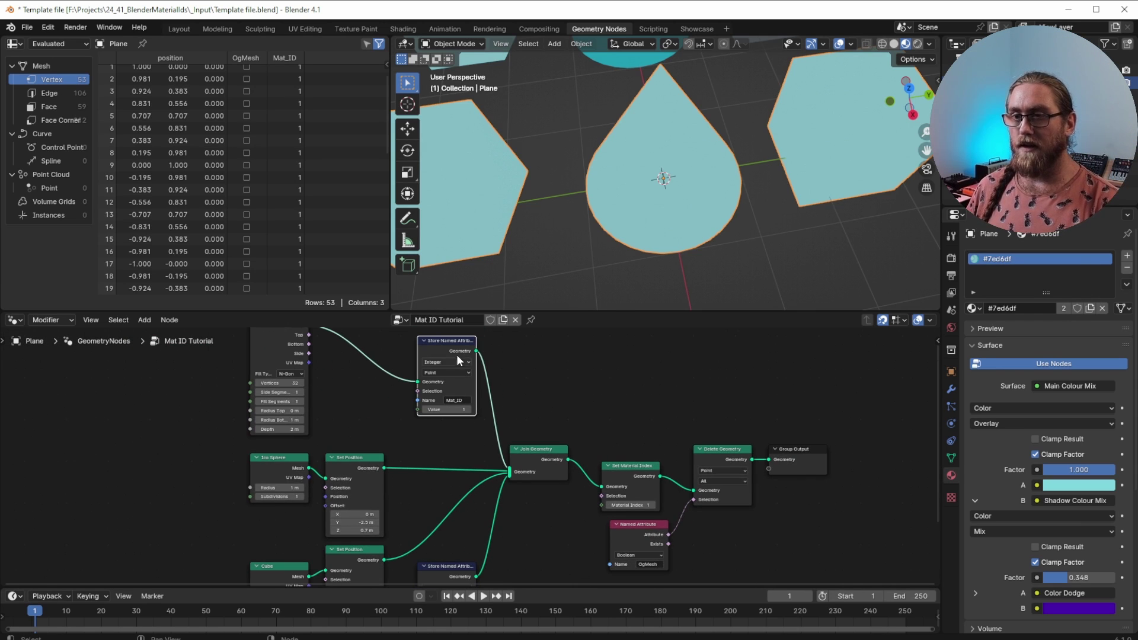
Duplicate the Mat_ID store node onto the ico sphere's link with value 2
{"action": "key", "text": "shift+d"}
{"action": "left_click", "coordinate": [432, 453]}
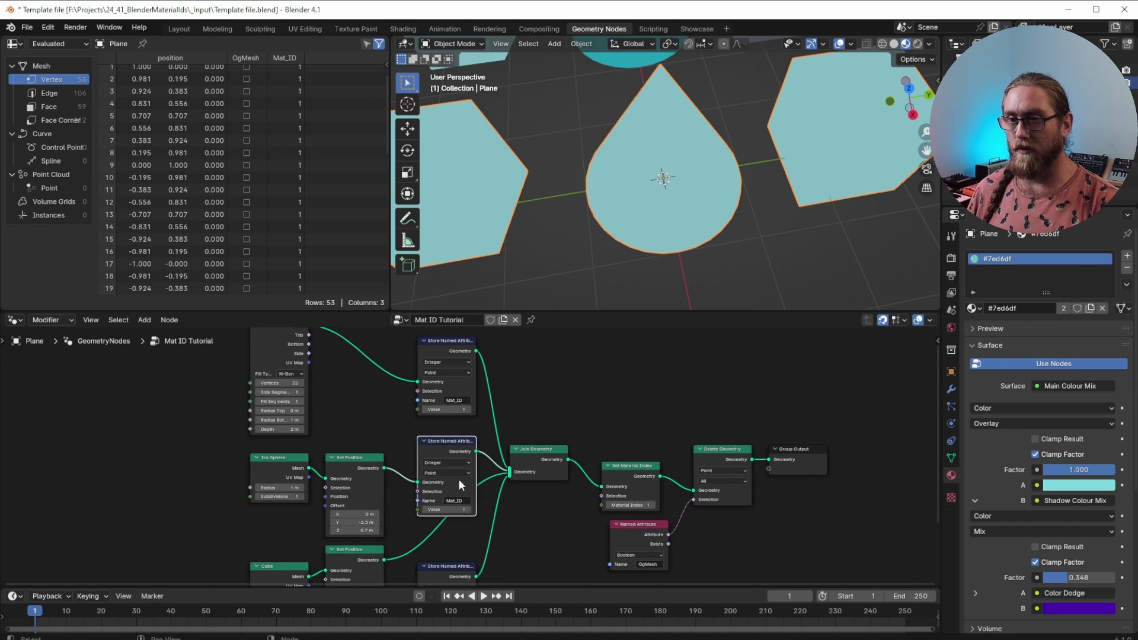
{"action": "scroll", "coordinate": [468, 456], "scroll_direction": "up", "scroll_amount": 3}
{"action": "left_click_drag", "start_coordinate": [445, 426], "coordinate": [456, 426]}
{"action": "scroll", "coordinate": [453, 413], "scroll_direction": "down", "scroll_amount": 2}
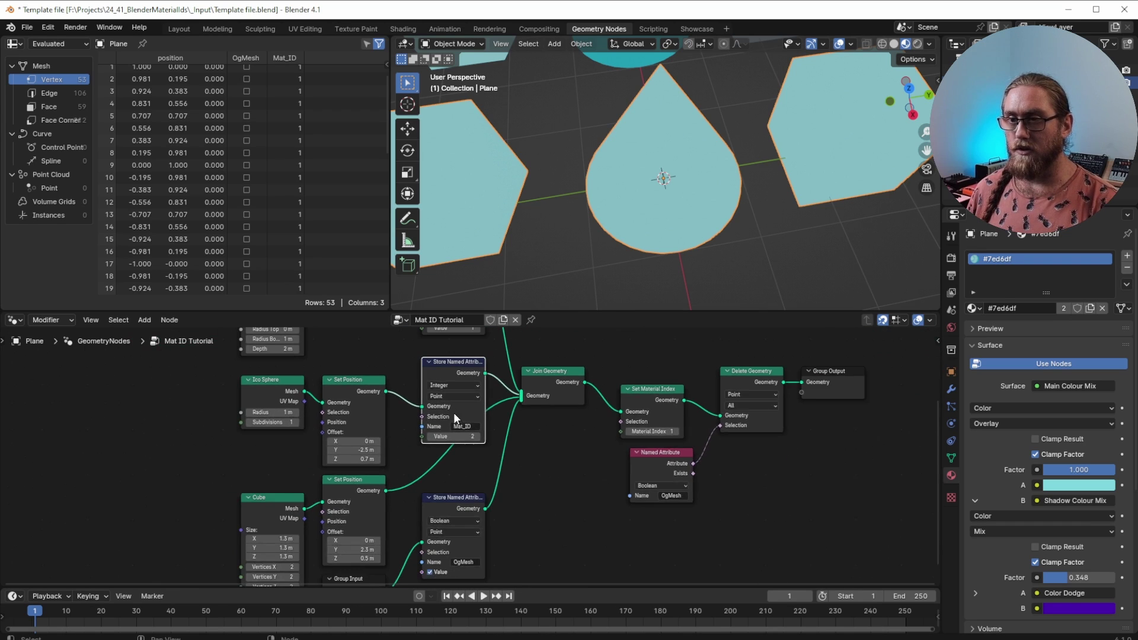
Duplicate the Mat_ID store node onto the cube's link with value 3, moving the OgMesh node below
{"action": "key", "text": "shift+d"}
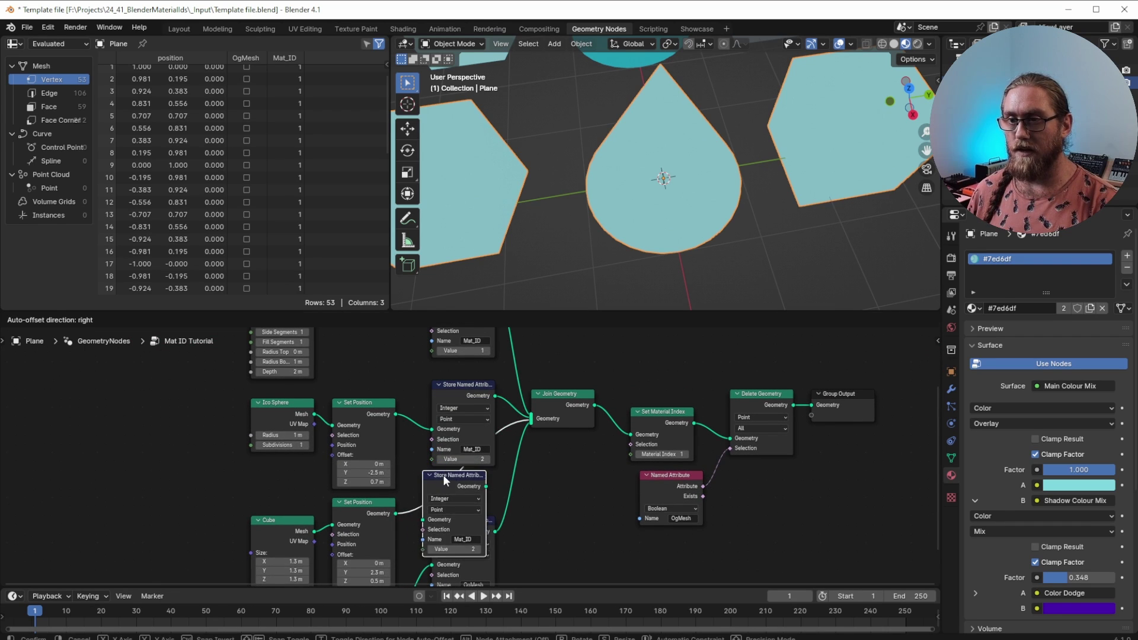
{"action": "left_click", "coordinate": [443, 474]}
{"action": "middle_click_drag", "start_coordinate": [469, 567], "coordinate": [488, 411]}
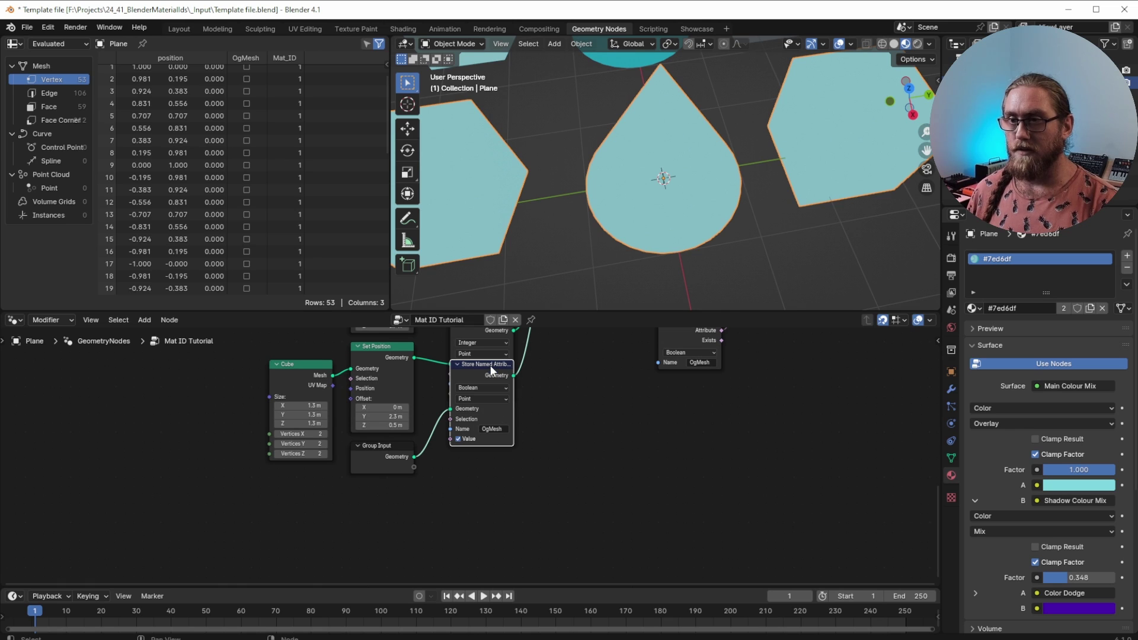
{"action": "left_click_drag", "start_coordinate": [490, 365], "coordinate": [493, 407]}
{"action": "scroll", "coordinate": [551, 447], "scroll_direction": "up", "scroll_amount": 3}
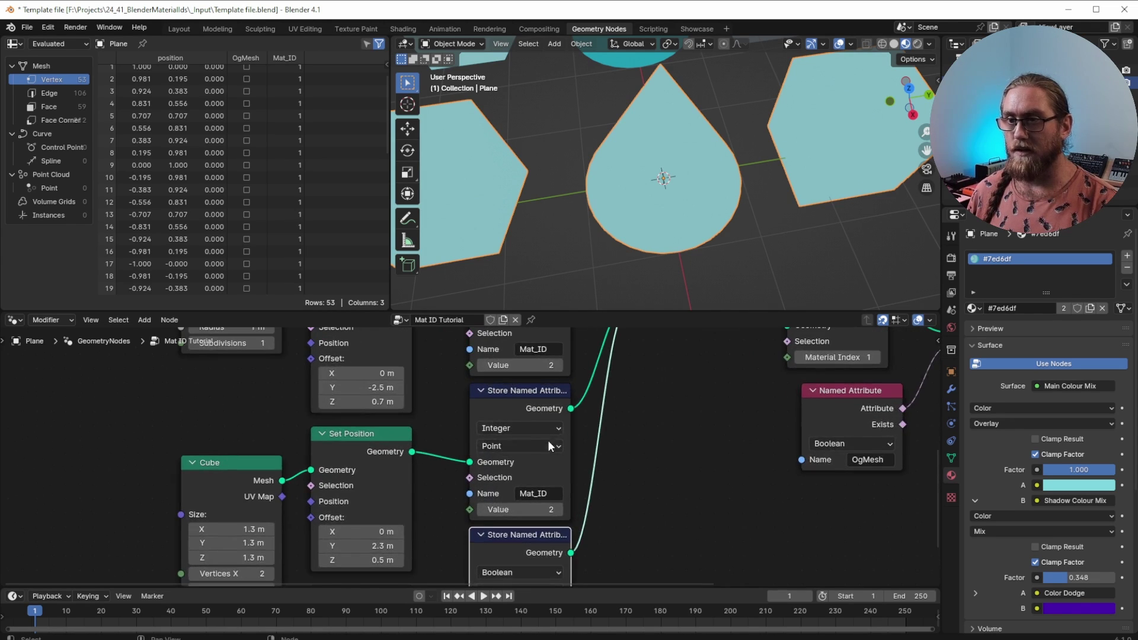
{"action": "middle_click_drag", "start_coordinate": [548, 440], "coordinate": [537, 419]}
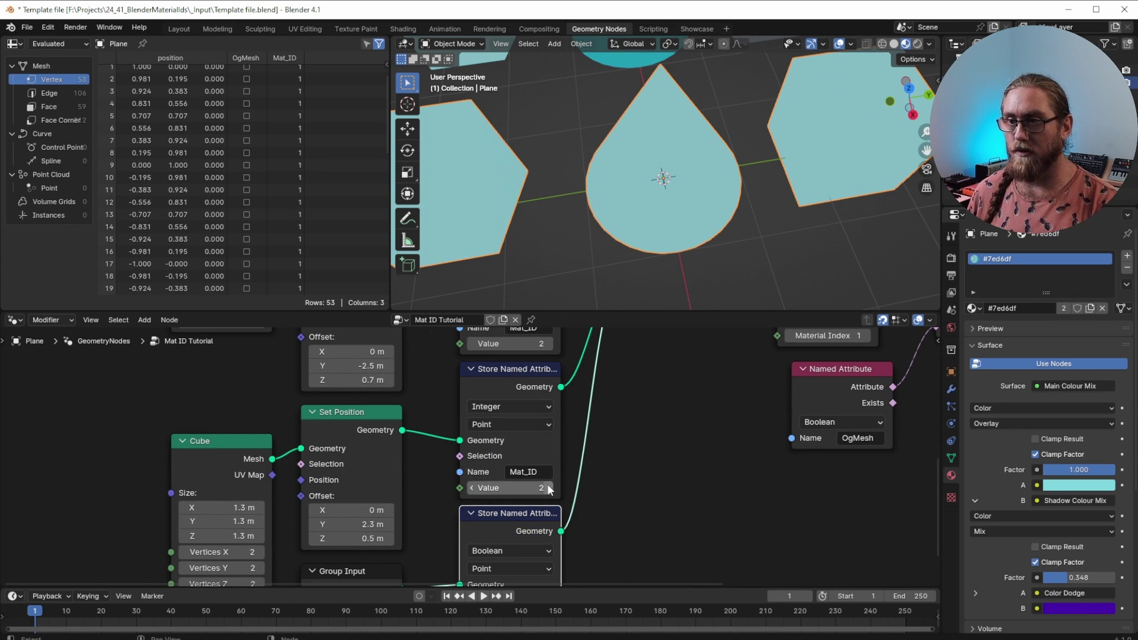
{"action": "left_click", "coordinate": [548, 488]}
Select the OgMesh Named Attribute node beside the material index nodes
{"action": "middle_click_drag", "start_coordinate": [741, 375], "coordinate": [538, 545]}
{"action": "middle_click_drag", "start_coordinate": [638, 463], "coordinate": [604, 425]}
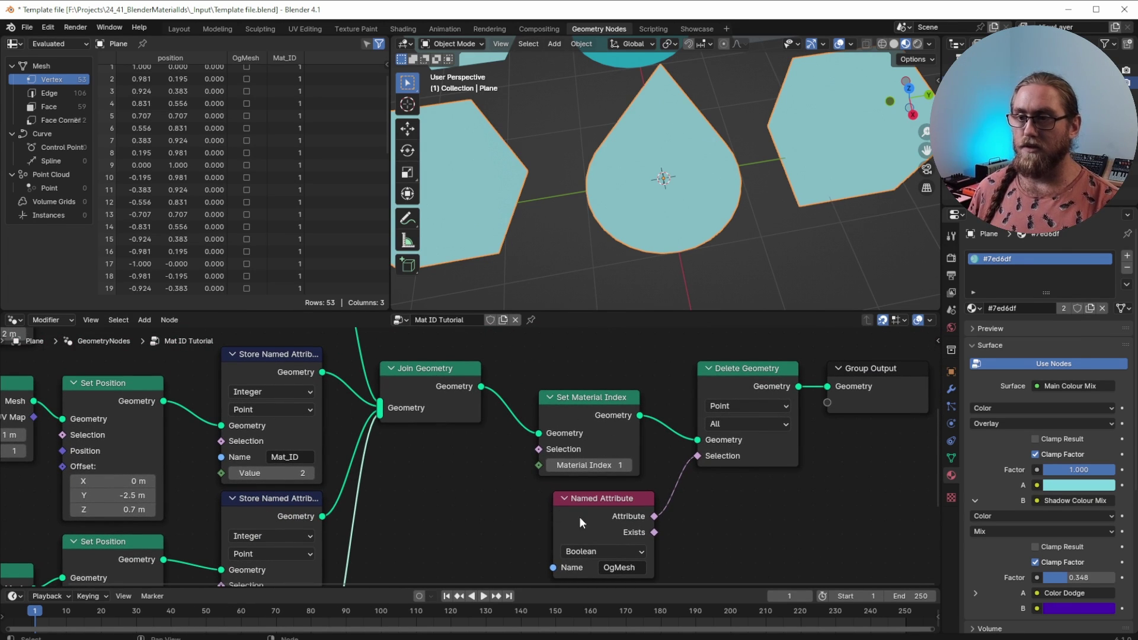
{"action": "left_click", "coordinate": [603, 499]}
Duplicate the reader as an Integer Named Attribute 'Mat_ID' feeding Set Material Index's Material Index
{"action": "key", "text": "shift+d"}
{"action": "left_click", "coordinate": [447, 496]}
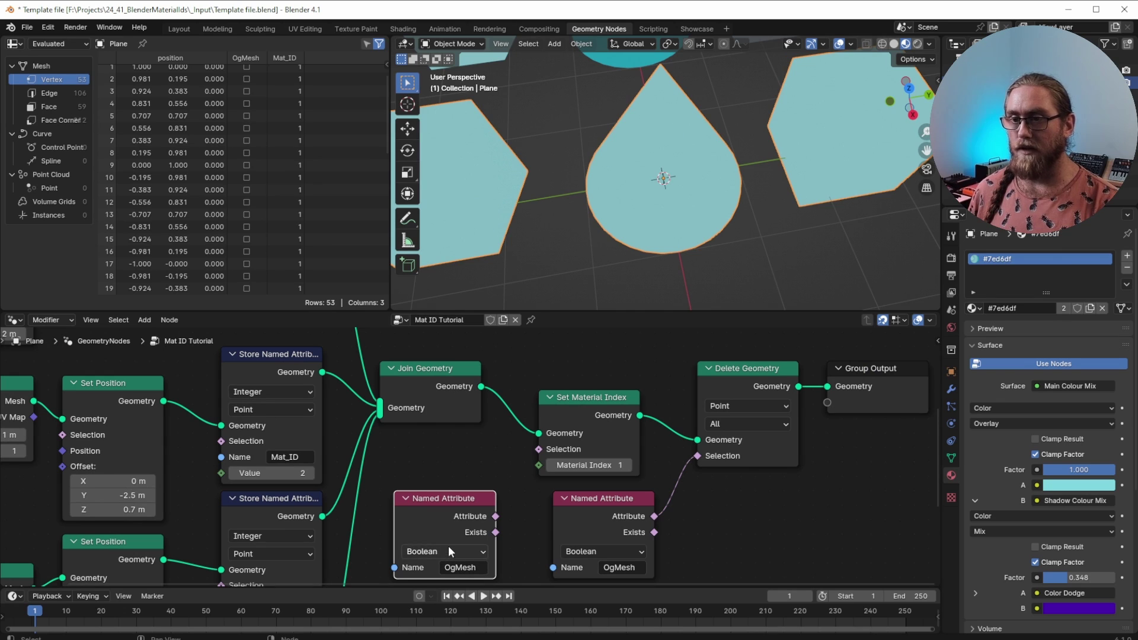
{"action": "left_click", "coordinate": [448, 548]}
{"action": "left_click", "coordinate": [439, 468]}
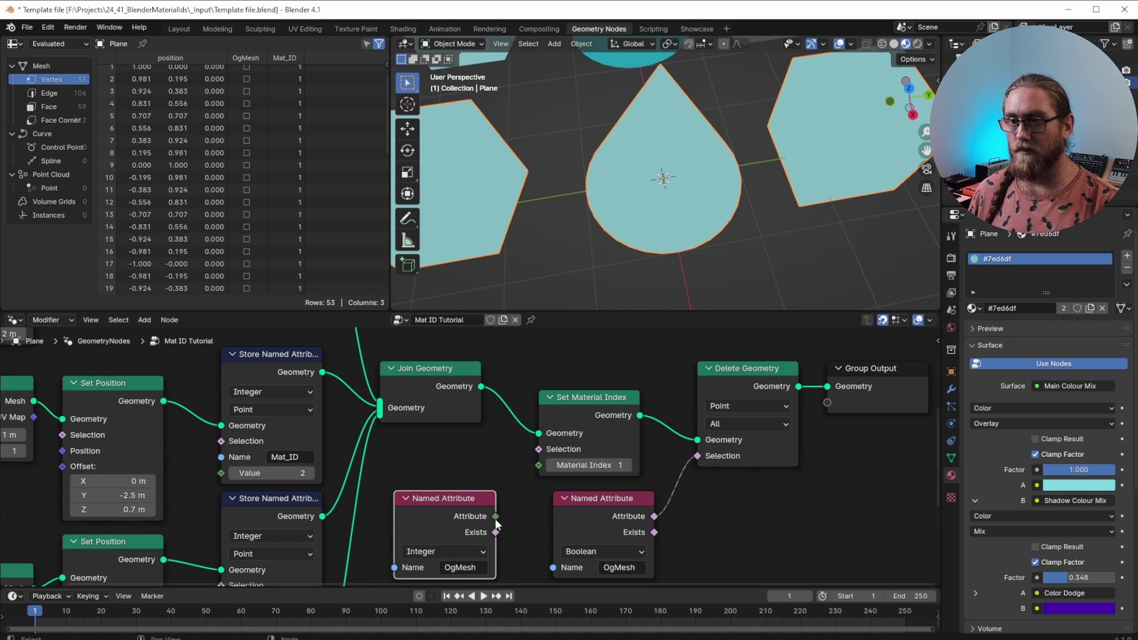
{"action": "left_click_drag", "start_coordinate": [496, 516], "coordinate": [538, 465]}
{"action": "middle_click_drag", "start_coordinate": [512, 535], "coordinate": [513, 463]}
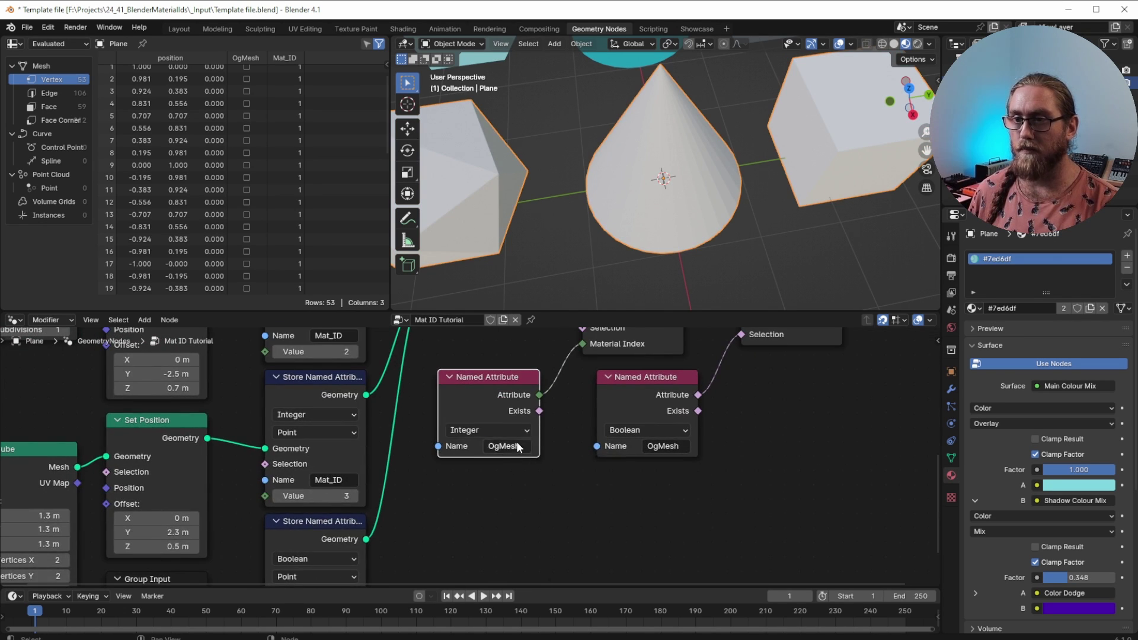
{"action": "left_click", "coordinate": [517, 448]}
{"action": "left_click", "coordinate": [529, 467]}
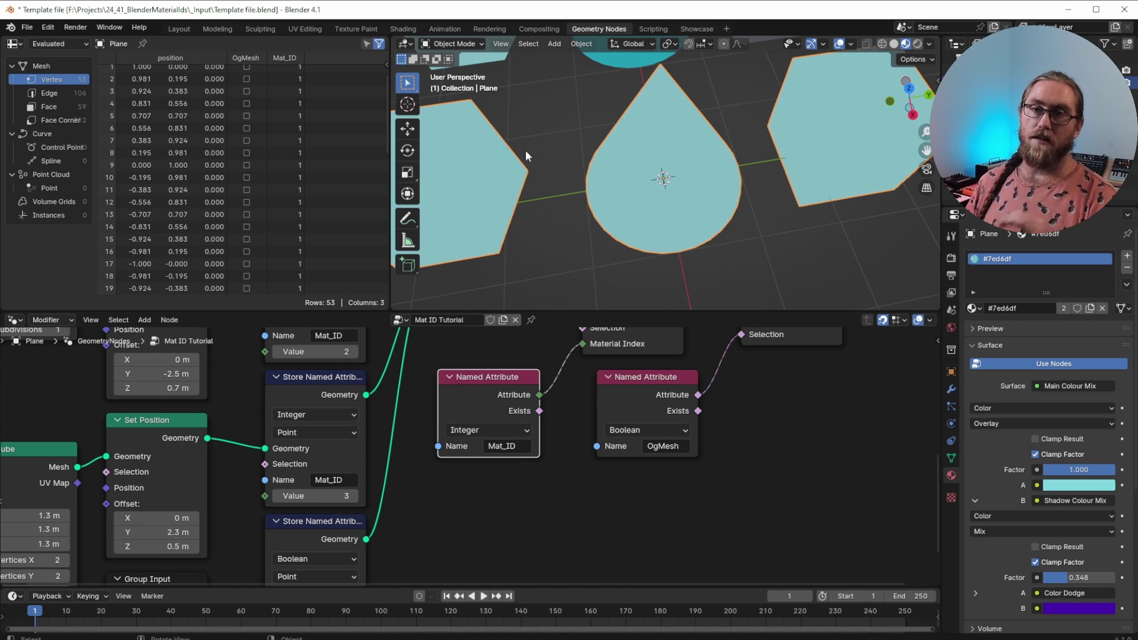
In the Showcase workspace, drop #7ed6df, then #22a6b3, on the front hexagon and #130f40 on the right hexagon
{"action": "left_click", "coordinate": [697, 29]}
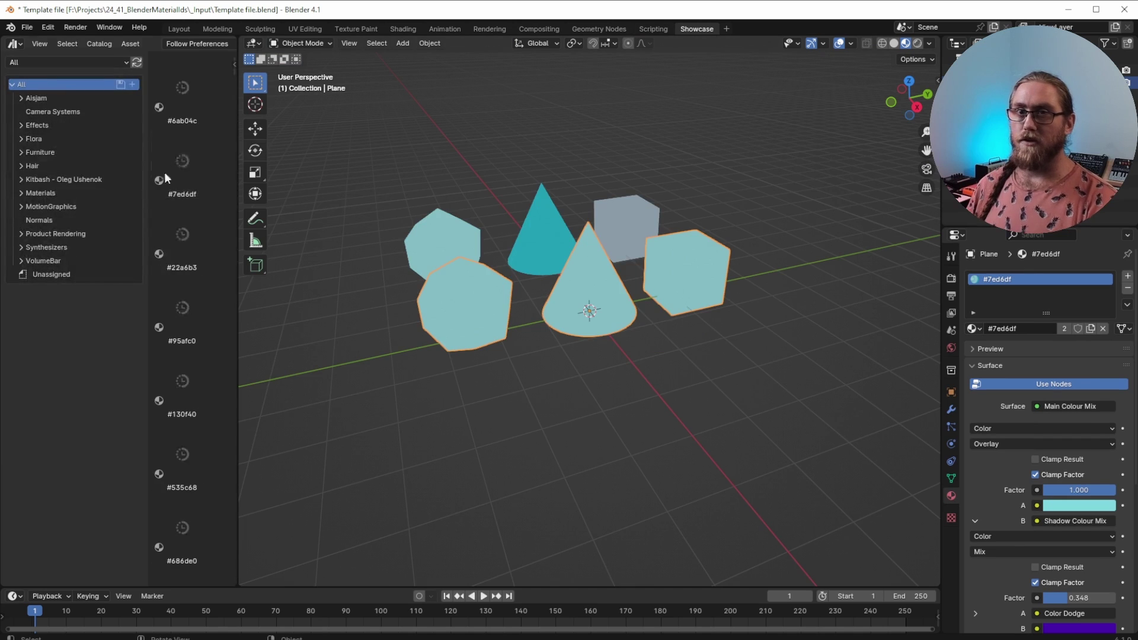
{"action": "left_click_drag", "start_coordinate": [186, 155], "coordinate": [459, 302]}
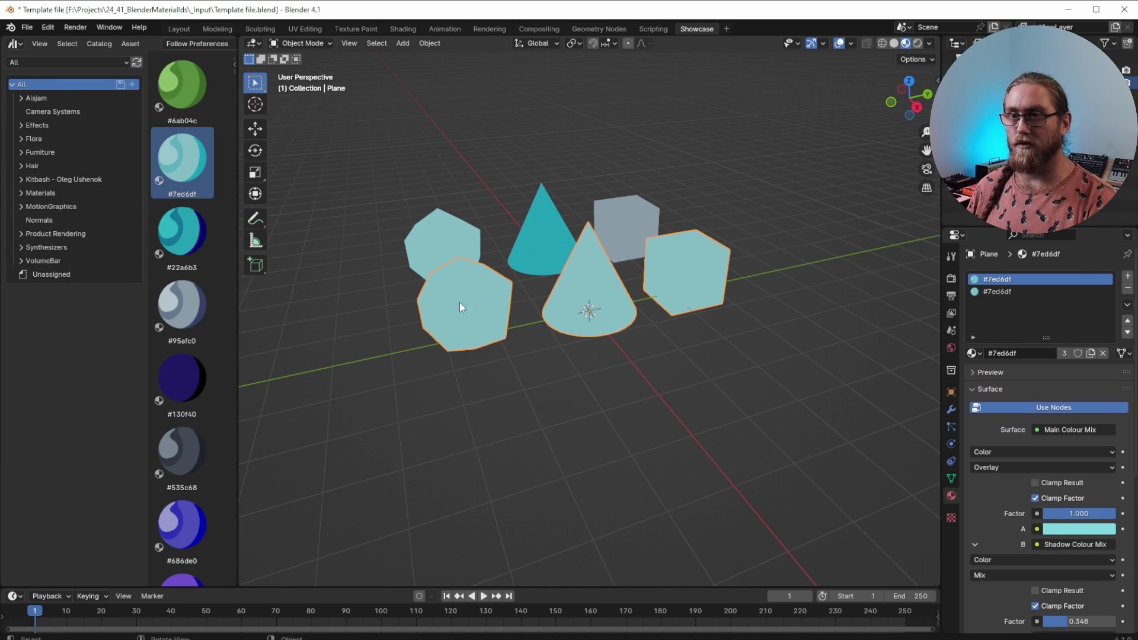
{"action": "left_click_drag", "start_coordinate": [182, 239], "coordinate": [585, 296]}
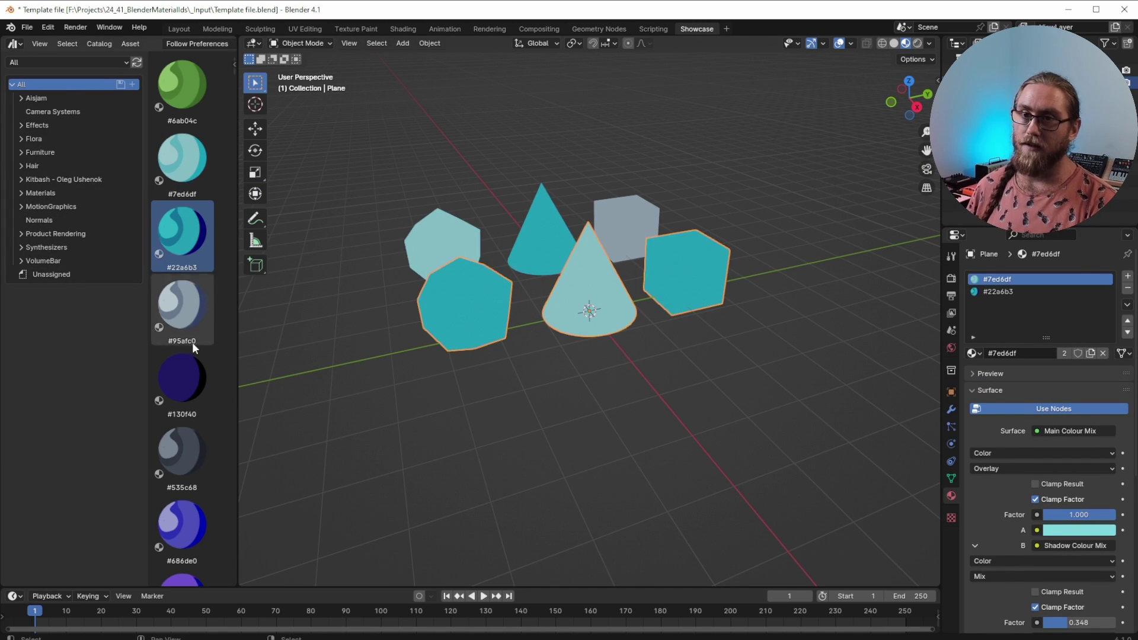
{"action": "left_click_drag", "start_coordinate": [182, 379], "coordinate": [711, 271]}
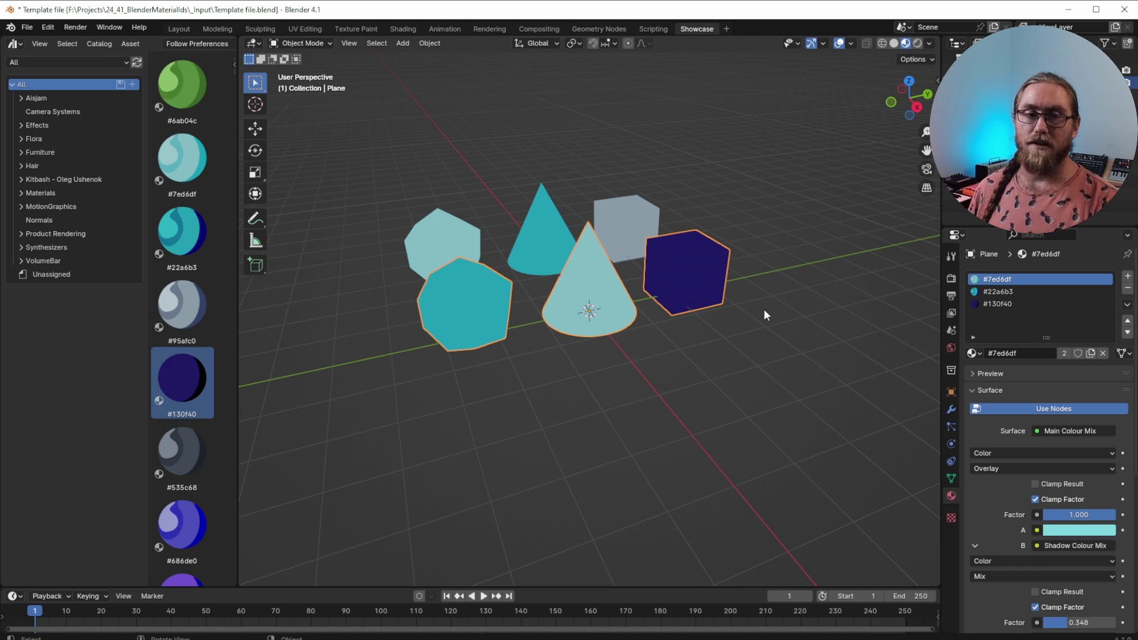